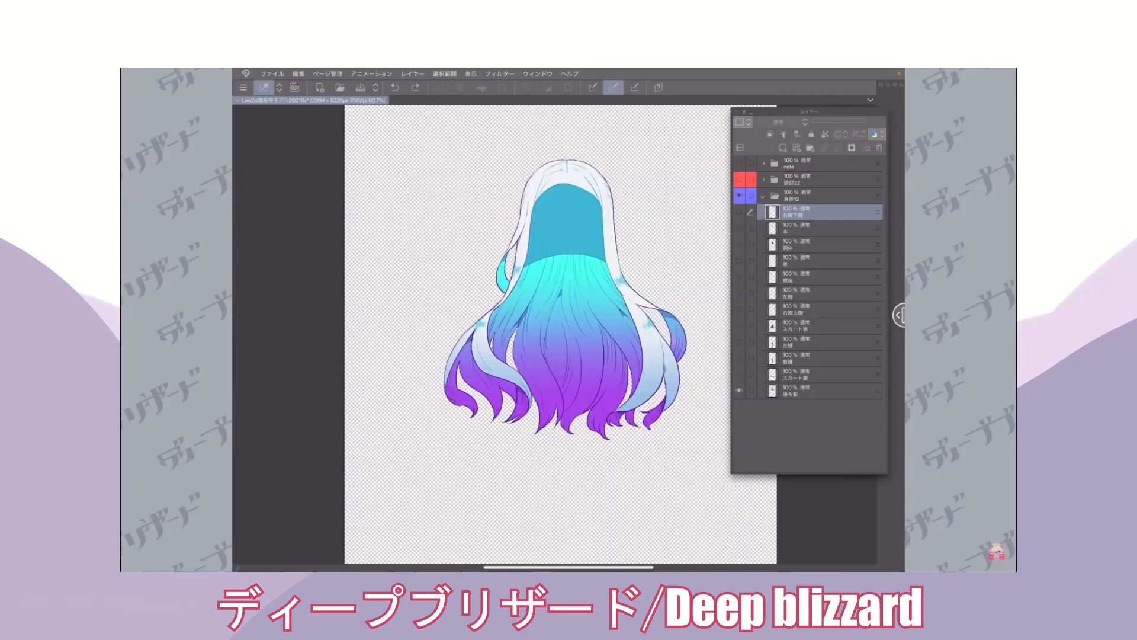
scroll(598, 132, up, 5)
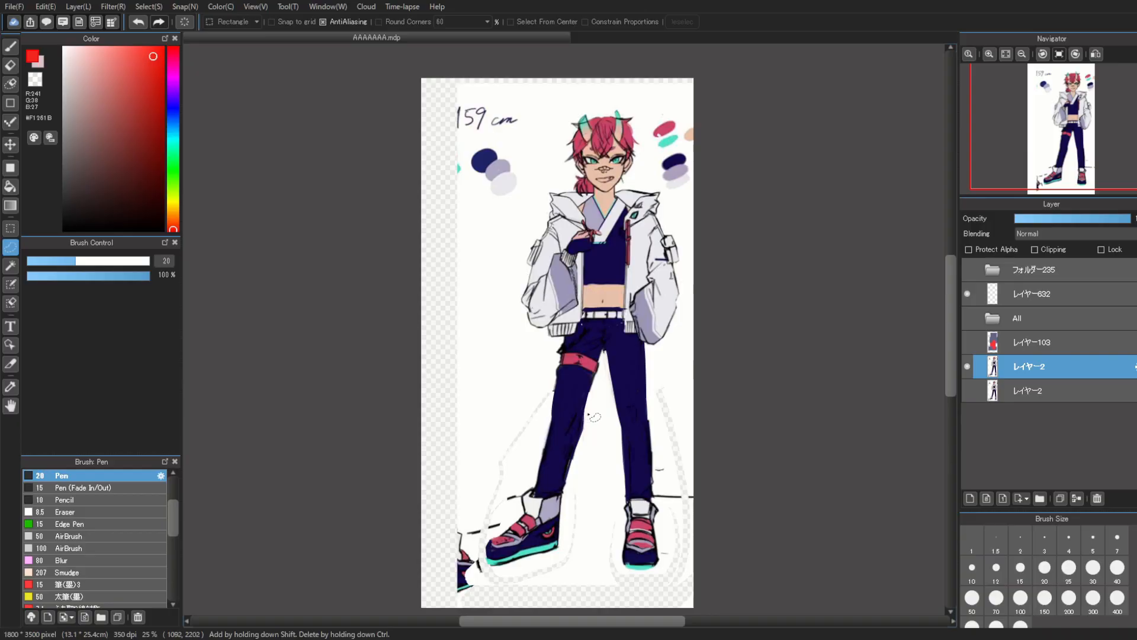
Lasso the character's thigh with the red strap, transform the selected area and clear the selection.
mouse_move(586, 418)
mouse_down()
mouse_move(556, 355)
mouse_move(589, 338)
mouse_move(603, 382)
mouse_up()
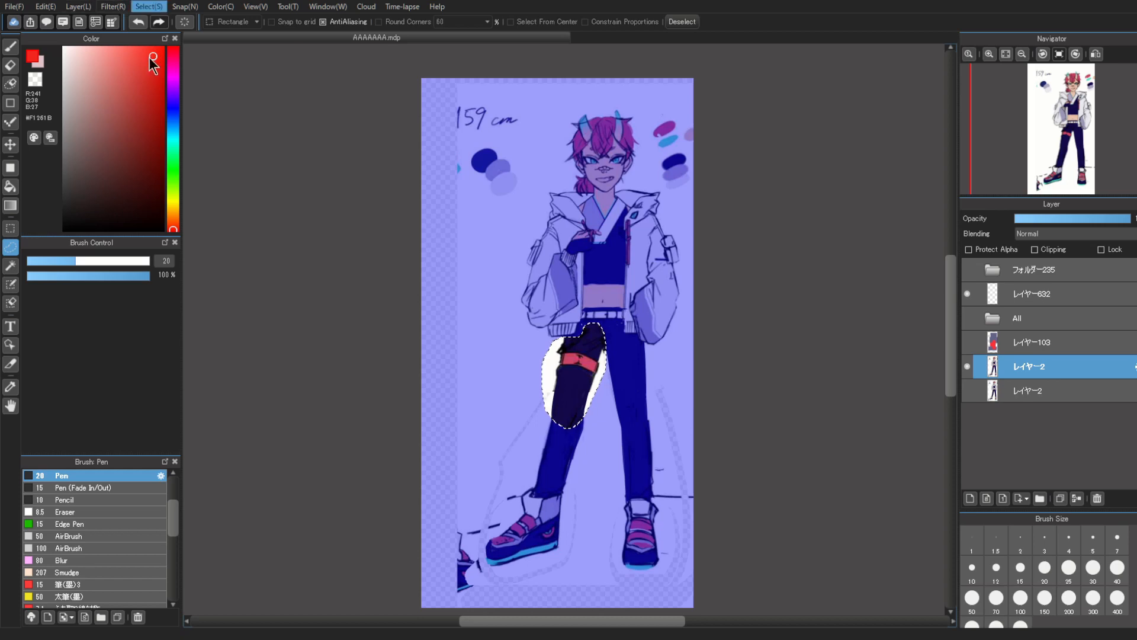
key(ctrl+t)
key(Return)
key(ctrl+d)
mouse_move(562, 418)
mouse_down()
mouse_move(597, 513)
mouse_move(583, 574)
mouse_move(495, 575)
mouse_move(491, 534)
mouse_move(559, 416)
mouse_up()
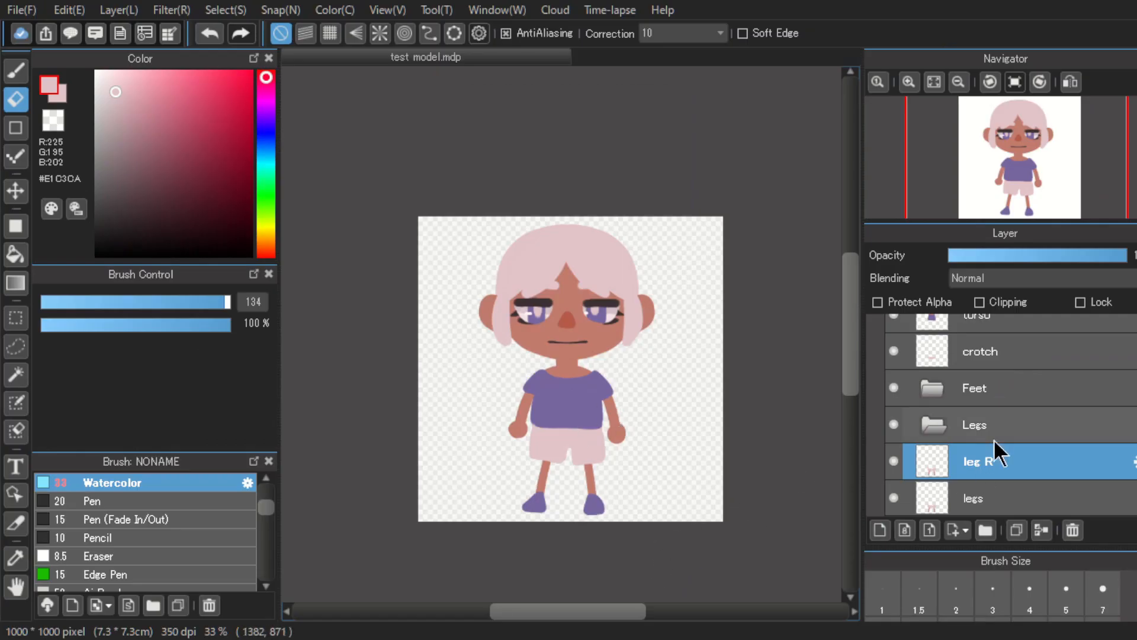
Hide and reshow the legs layer to check the separated right leg, and select the legs layer.
click(894, 498)
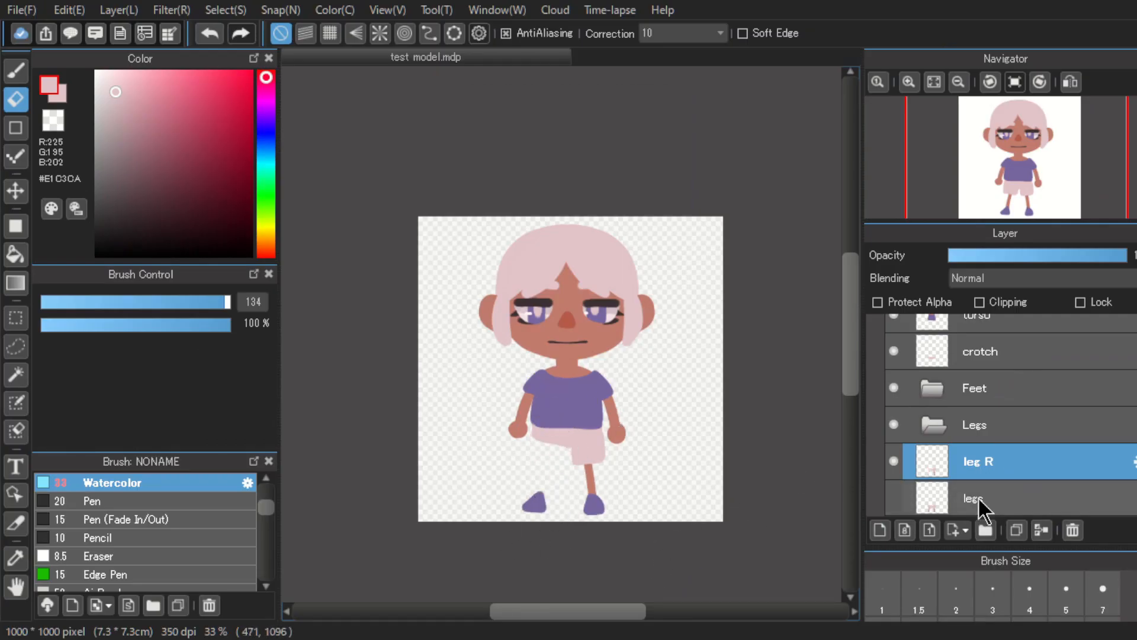
click(894, 497)
click(947, 504)
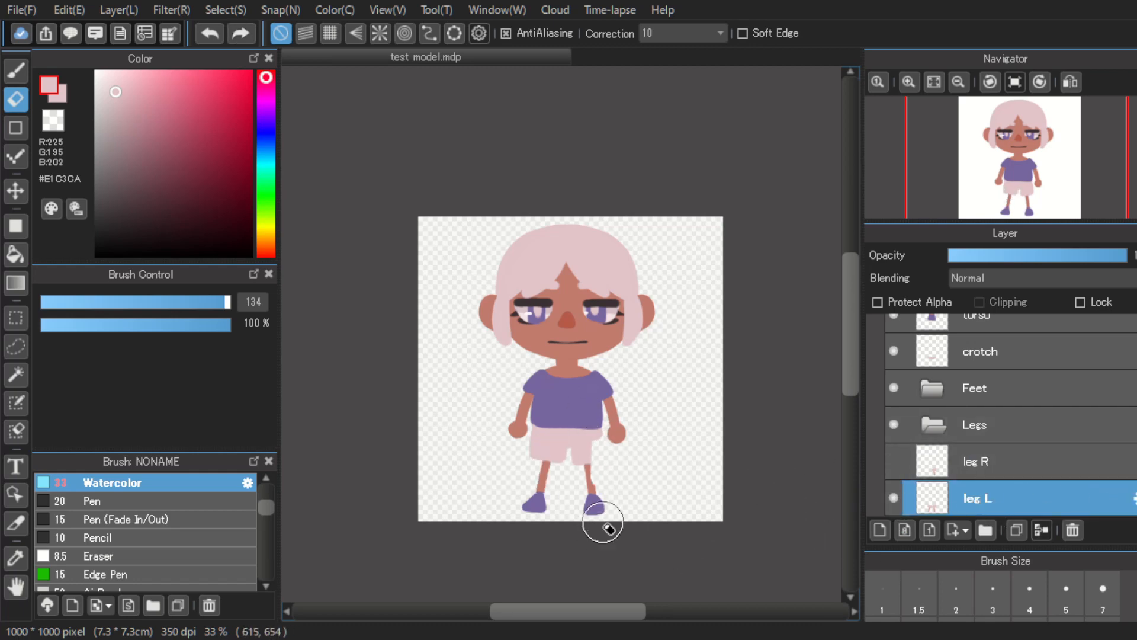
Toggle the visibility of the leg L and leg R layers and the Legs folder to check the separated legs.
key(ctrl+plus)
click(894, 498)
click(894, 499)
click(894, 462)
scroll(946, 471, up, 1)
click(890, 428)
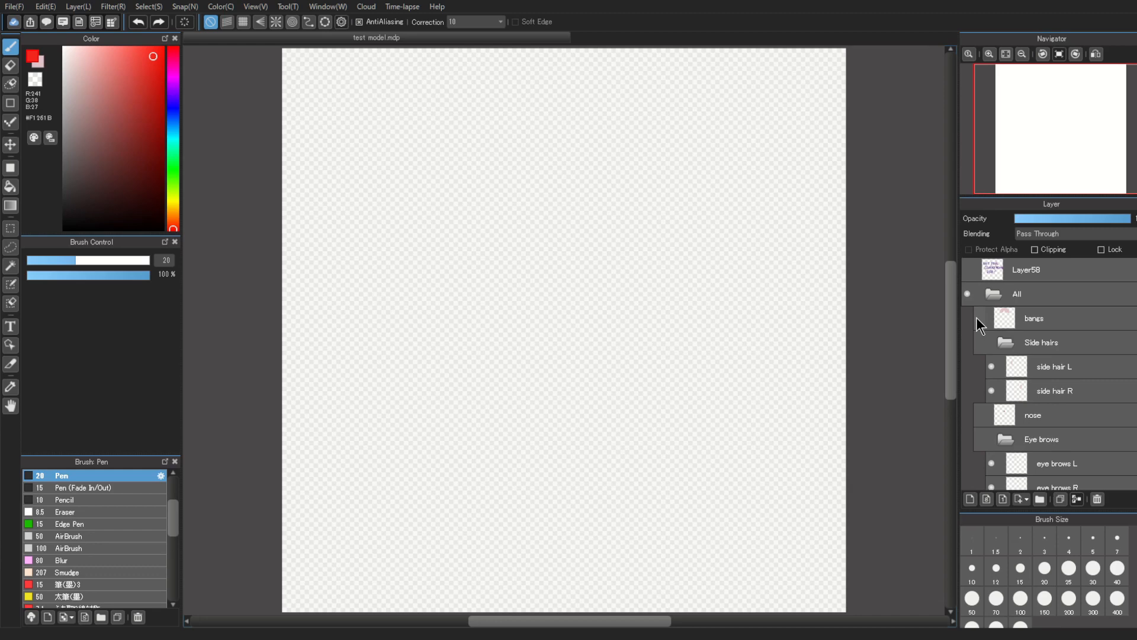
Make the bangs, Side hairs, nose and Eye brows visible inside the All folder.
click(977, 318)
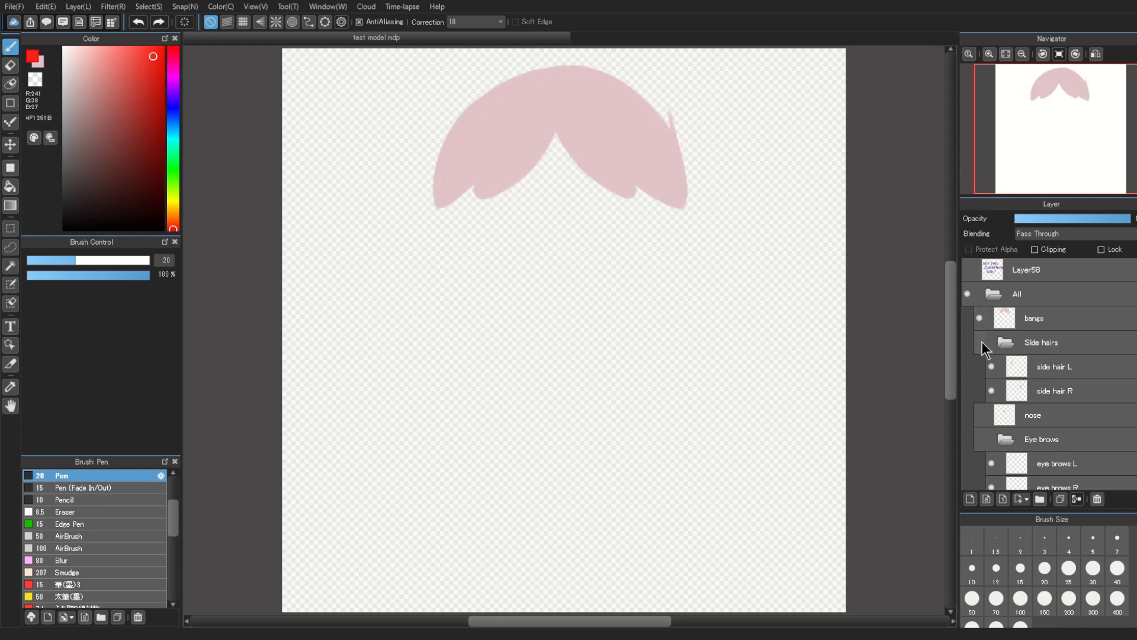
click(979, 343)
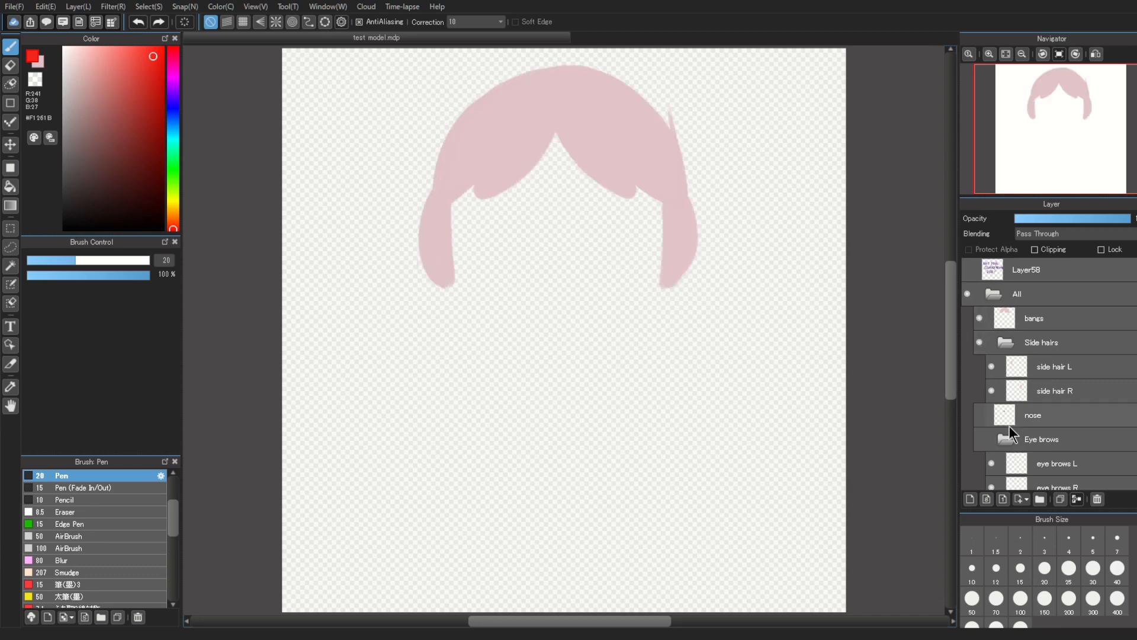
click(980, 415)
scroll(977, 417, down, 3)
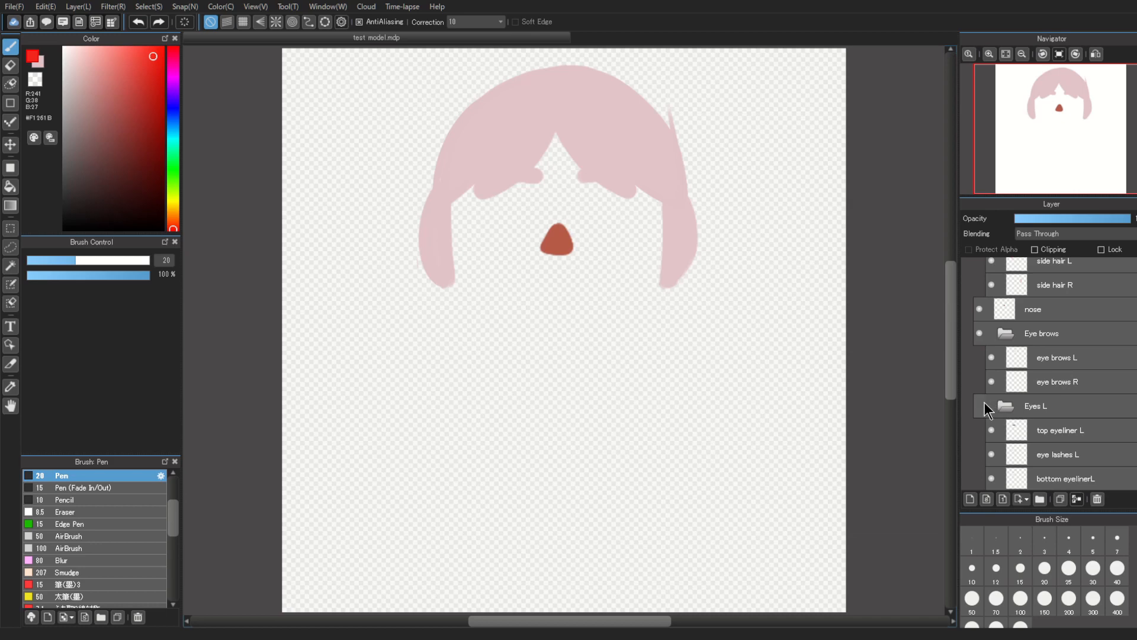
Show the Eyes L folder and hide all of the part layers inside it.
click(980, 407)
scroll(1011, 397, down, 6)
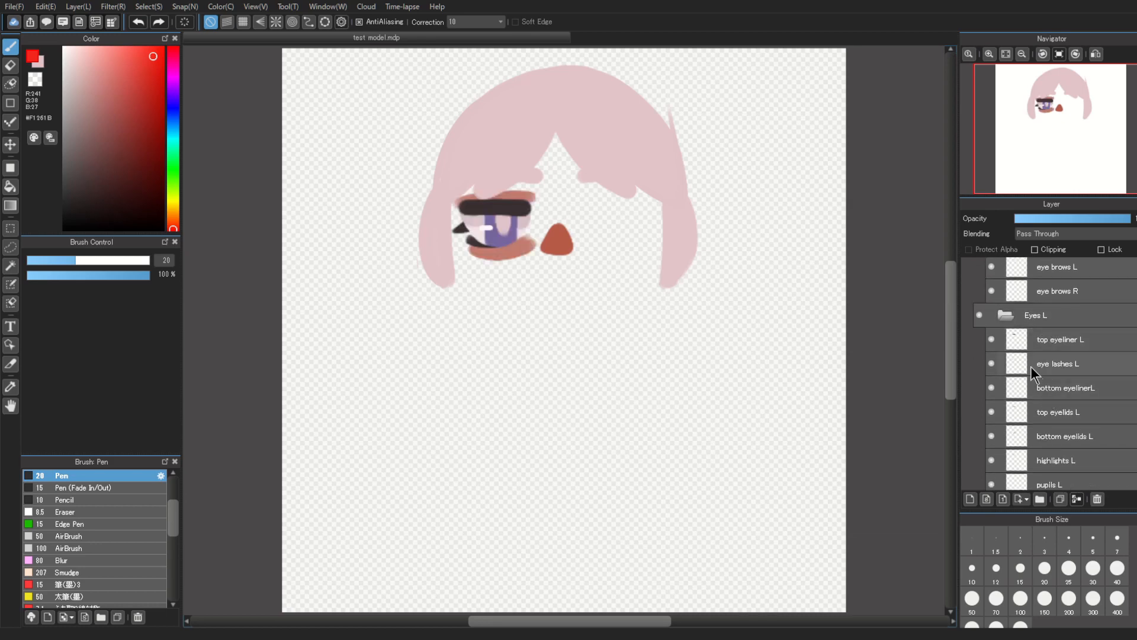
drag(992, 472, 993, 276)
Reveal the Eyes L part layers one by one from top eyeliner L to white of eyes L, and collapse the folder.
click(993, 277)
click(990, 303)
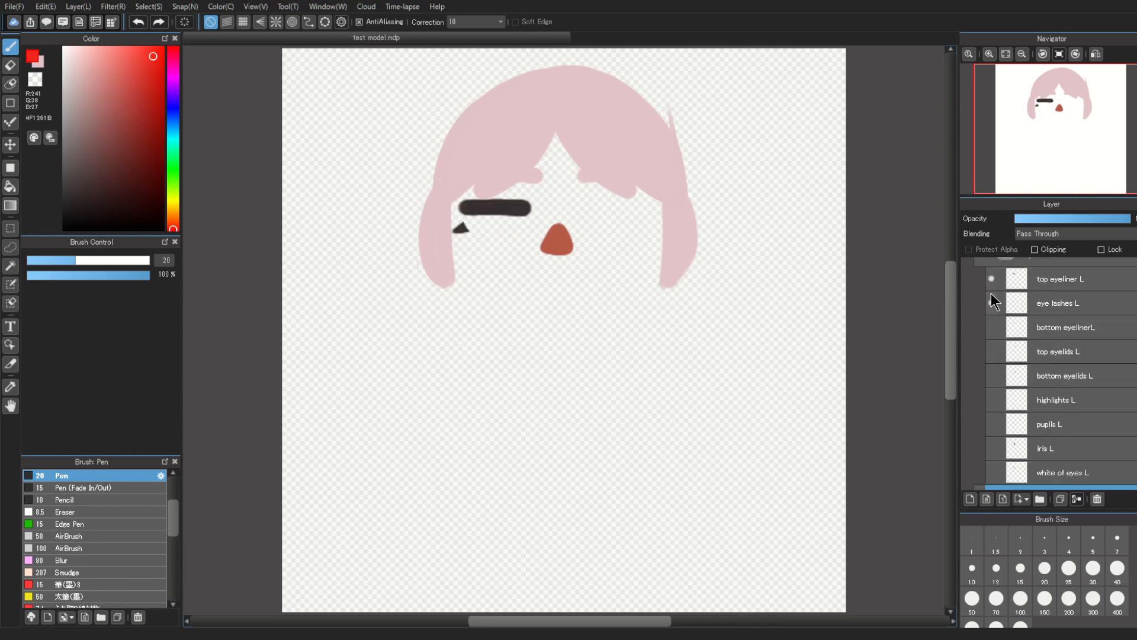
click(991, 327)
click(991, 351)
click(992, 375)
click(991, 400)
click(990, 453)
click(990, 470)
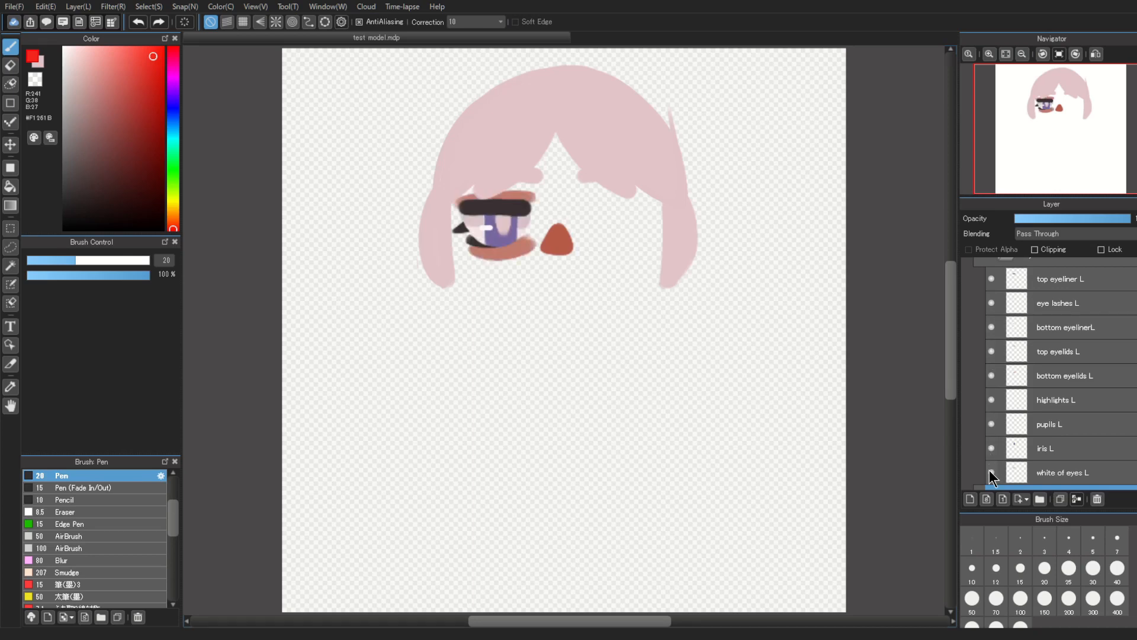
click(1003, 259)
Show the Eyes R and Mouth folders, keeping all of the mouth's part layers hidden.
click(979, 294)
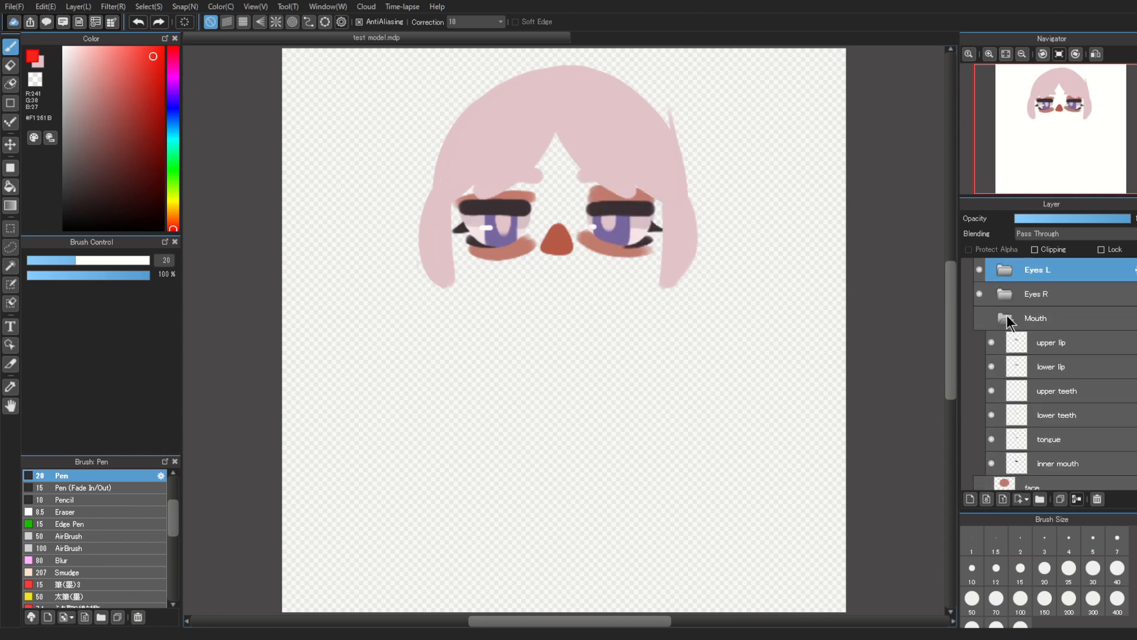
drag(991, 342, 987, 453)
click(979, 320)
Reveal the mouth's teeth, tongue, inner mouth and both lip layers, and collapse the Mouth folder.
click(991, 343)
click(992, 365)
drag(992, 343, 993, 365)
click(994, 389)
click(995, 419)
click(994, 439)
click(989, 463)
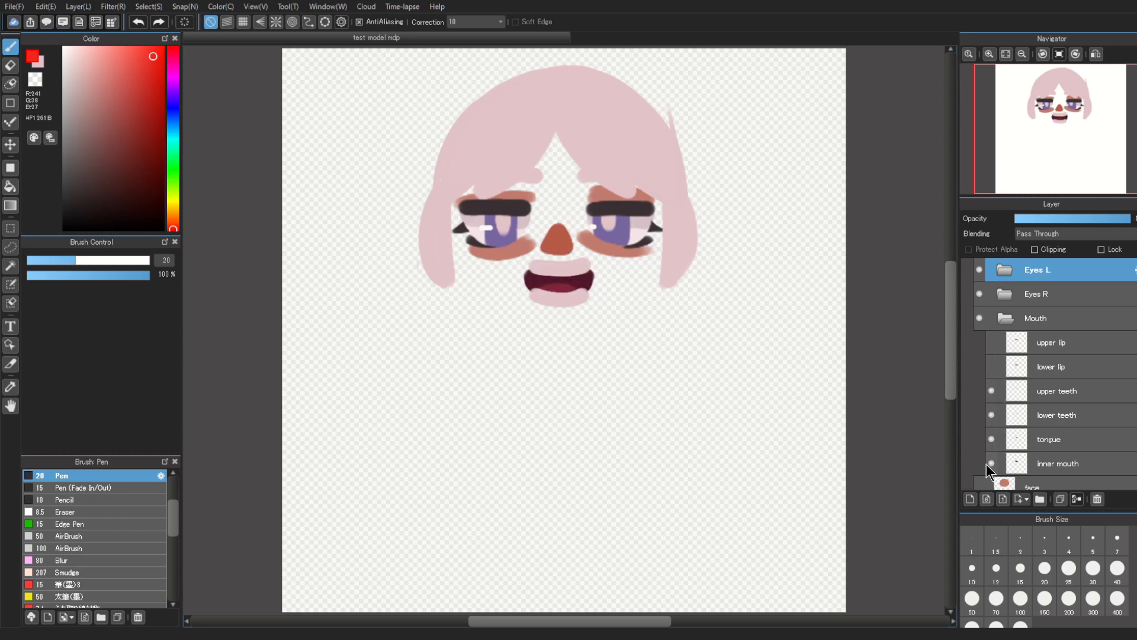
click(992, 366)
click(991, 343)
click(1004, 319)
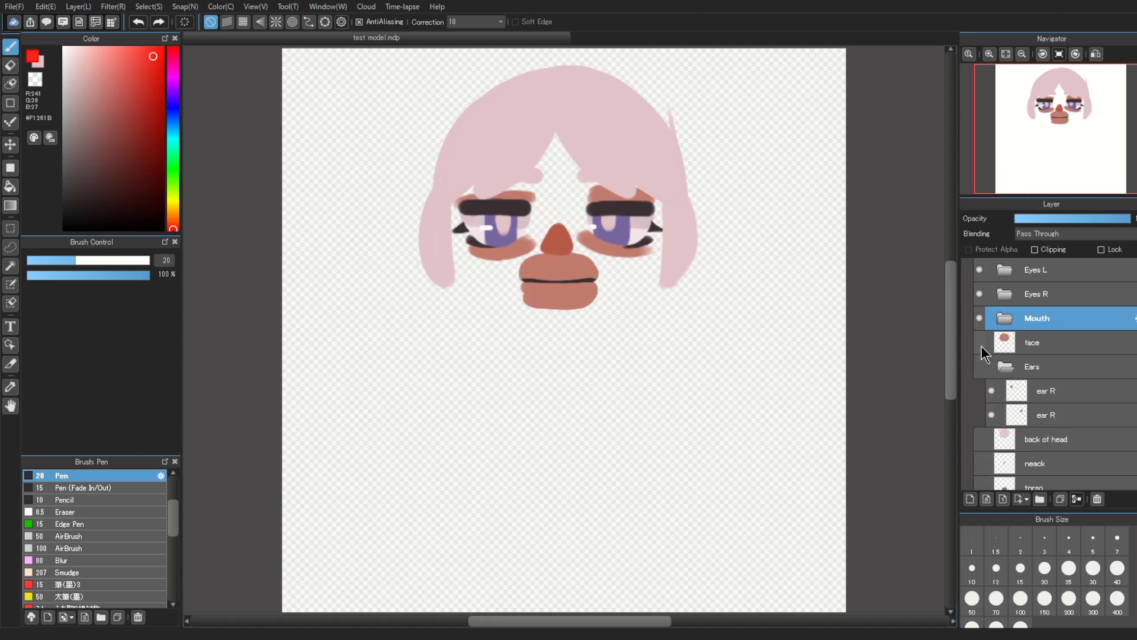
Show the face layer and the Ears folder, with the Ears folder collapsed.
click(980, 344)
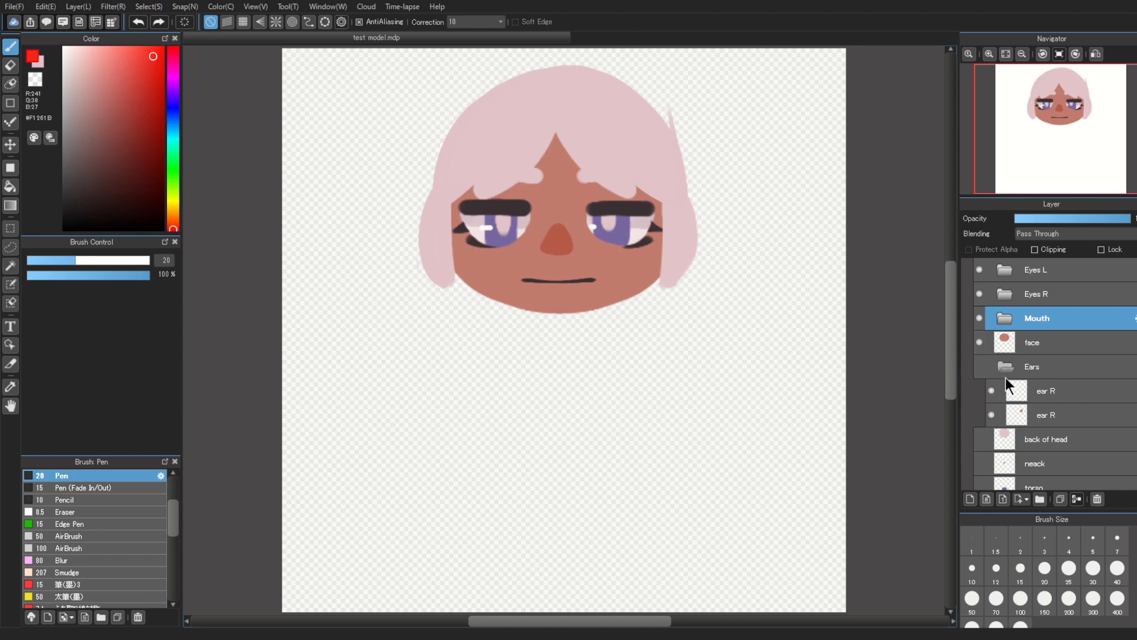
click(1006, 372)
click(979, 367)
scroll(979, 362, down, 1)
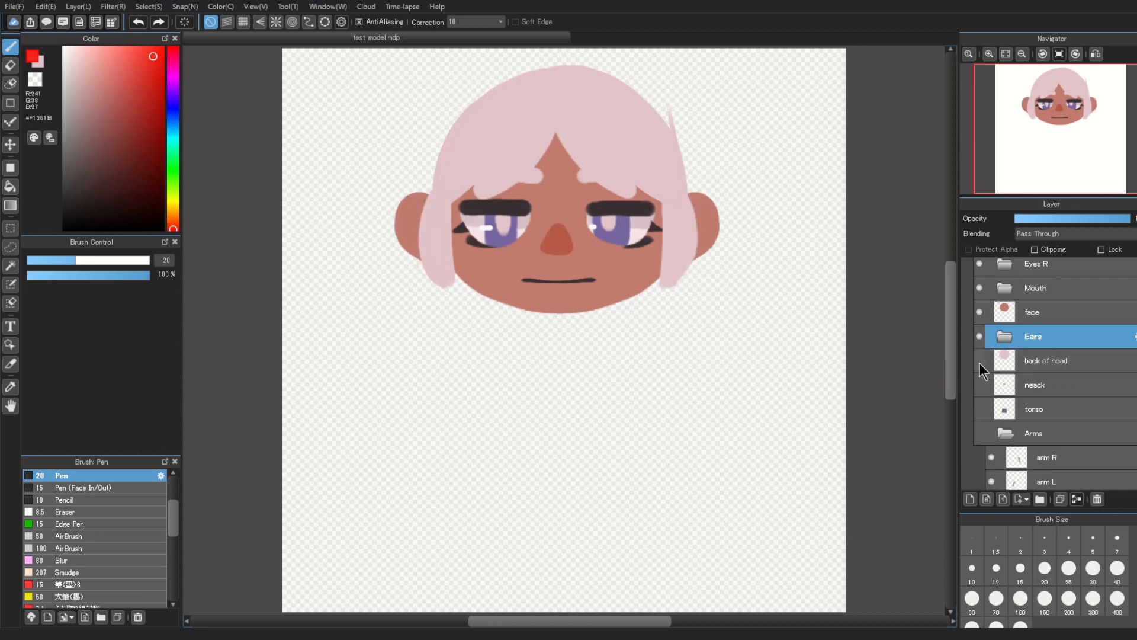
Make the back of head, neack and torso layers and the Arms folder visible.
click(979, 360)
click(980, 384)
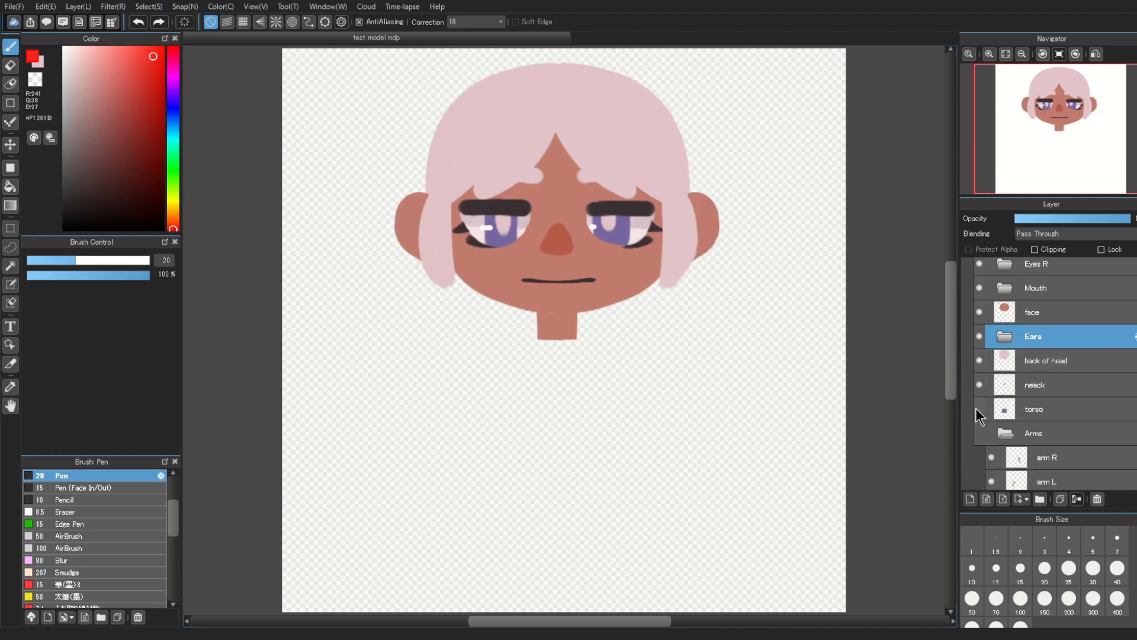
click(979, 409)
scroll(1036, 371, down, 3)
click(978, 357)
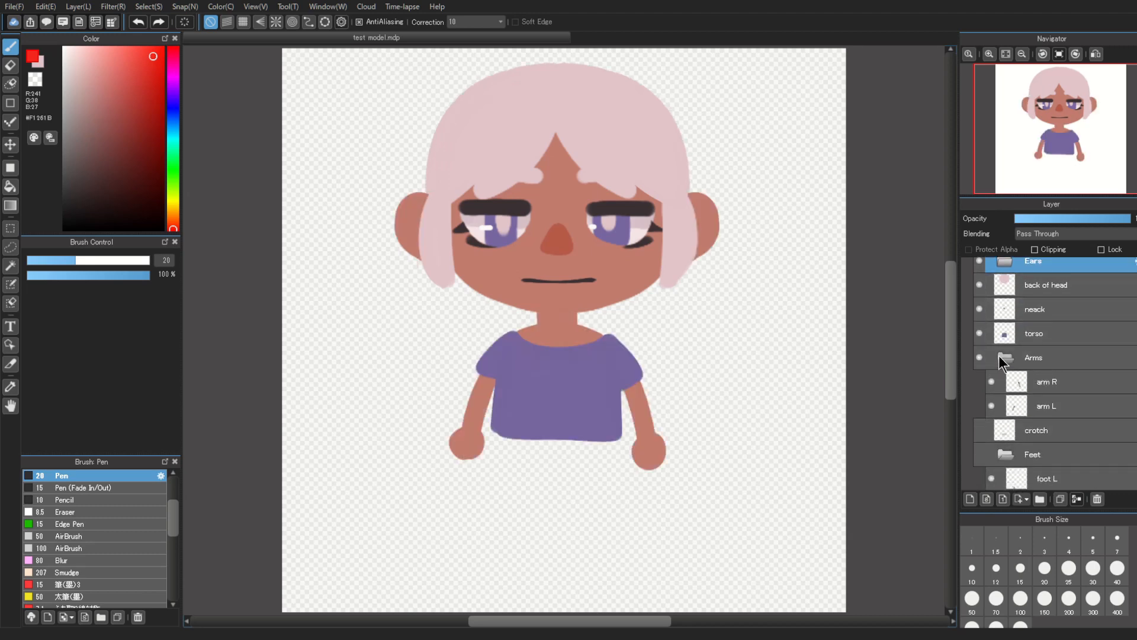
Make the crotch layer and the Feet and Legs folders visible to complete the character.
scroll(985, 358, down, 2)
click(980, 386)
scroll(1007, 367, down, 2)
click(980, 363)
scroll(1041, 343, down, 1)
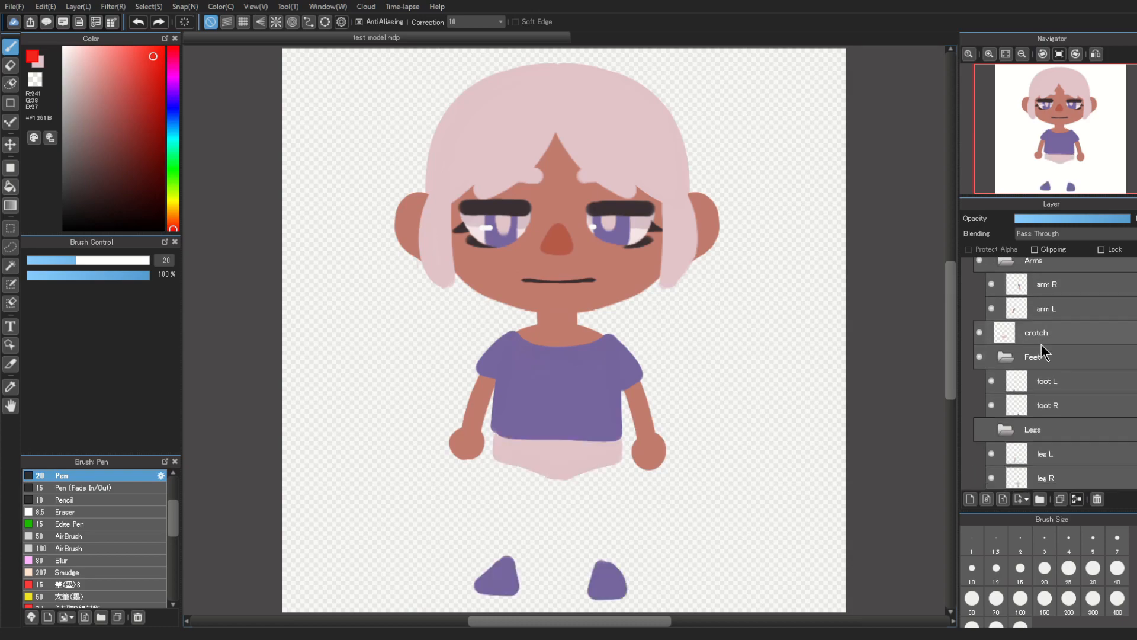
click(979, 429)
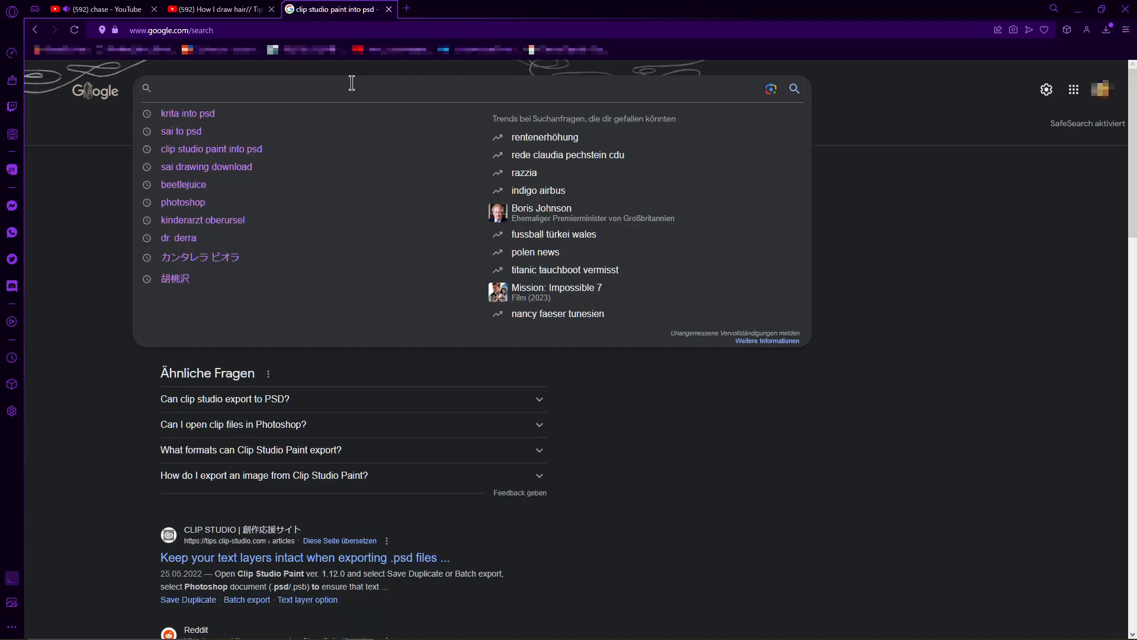
Search Google in the browser for "clip studio paint into psd".
text(clip s)
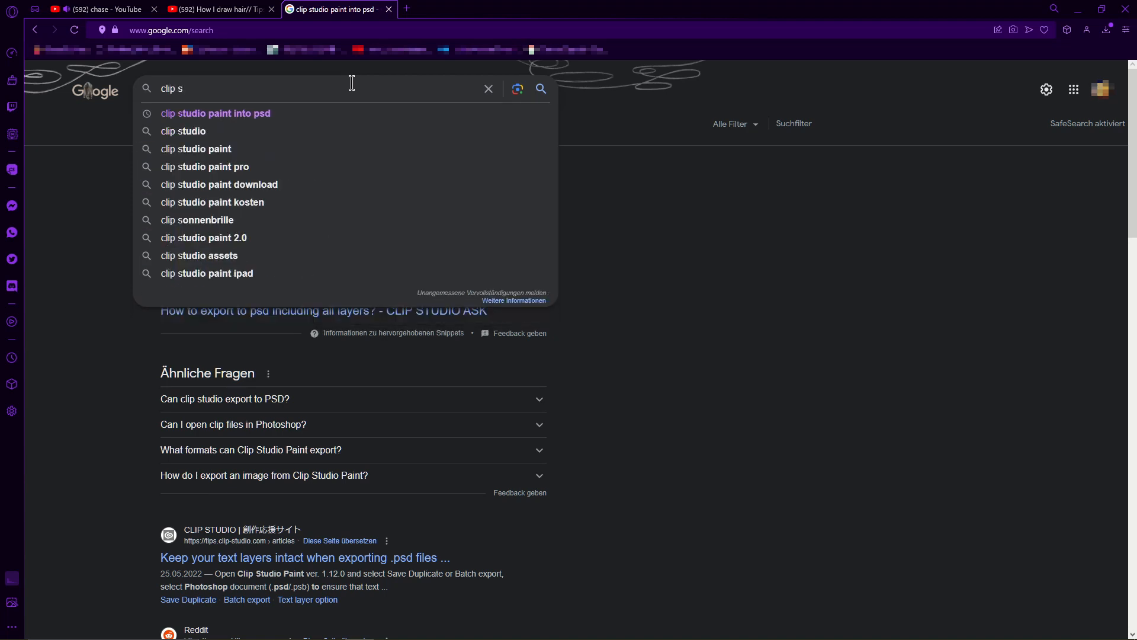
click(300, 113)
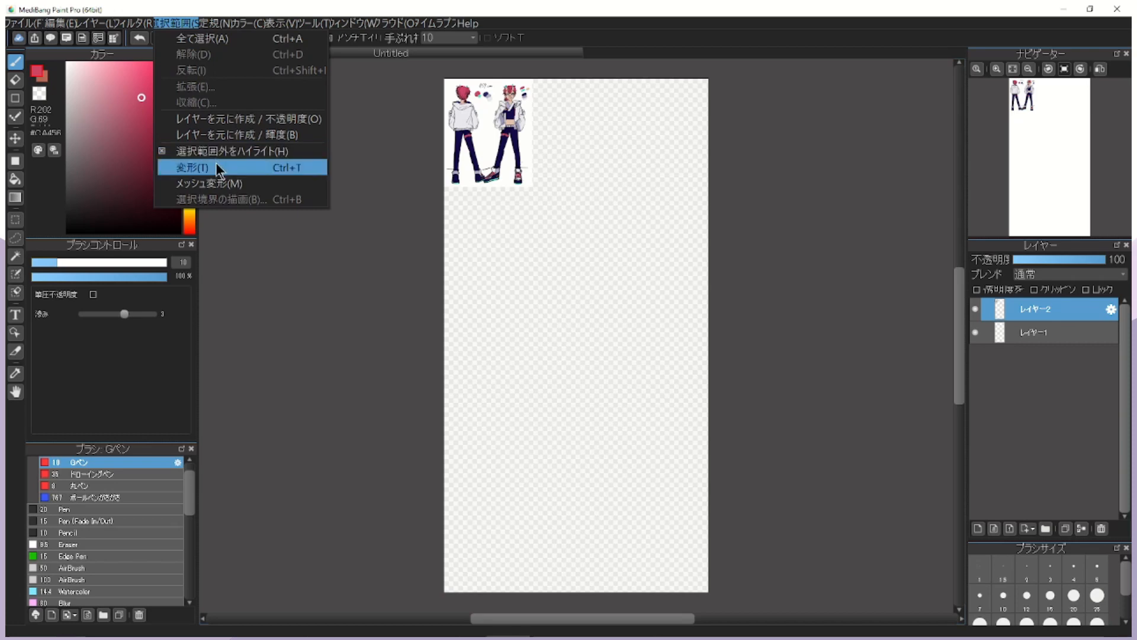
In MediBang Paint Pro, enlarge the pasted character sheet to the canvas height, shift it until the front view fills the canvas, and apply the transform.
click(217, 161)
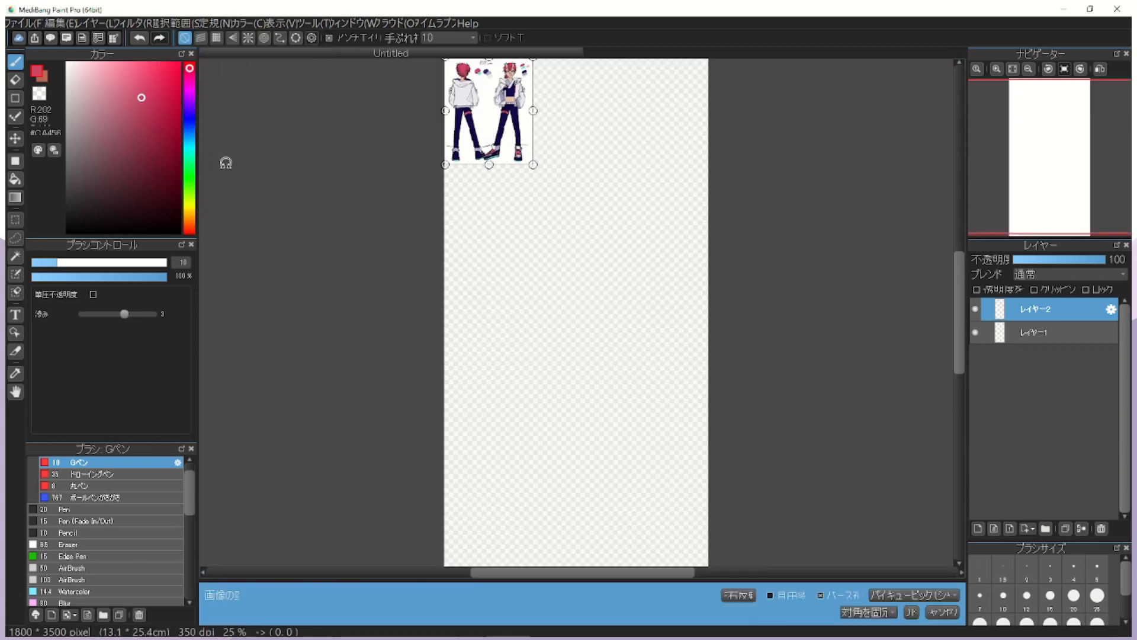
drag(533, 164, 893, 543)
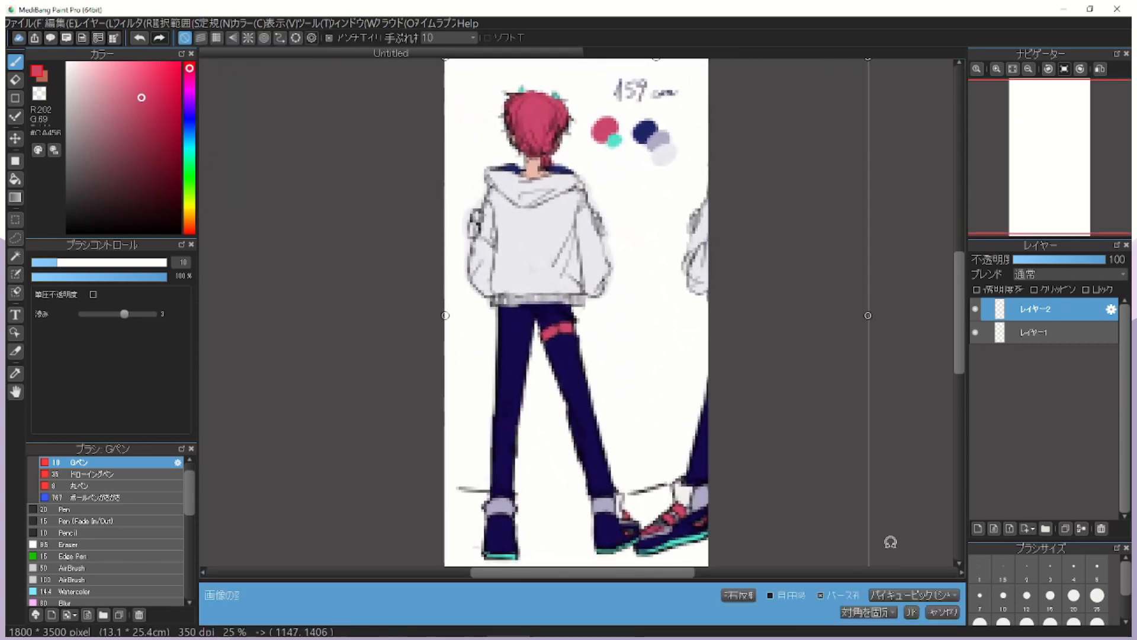
drag(823, 469, 669, 471)
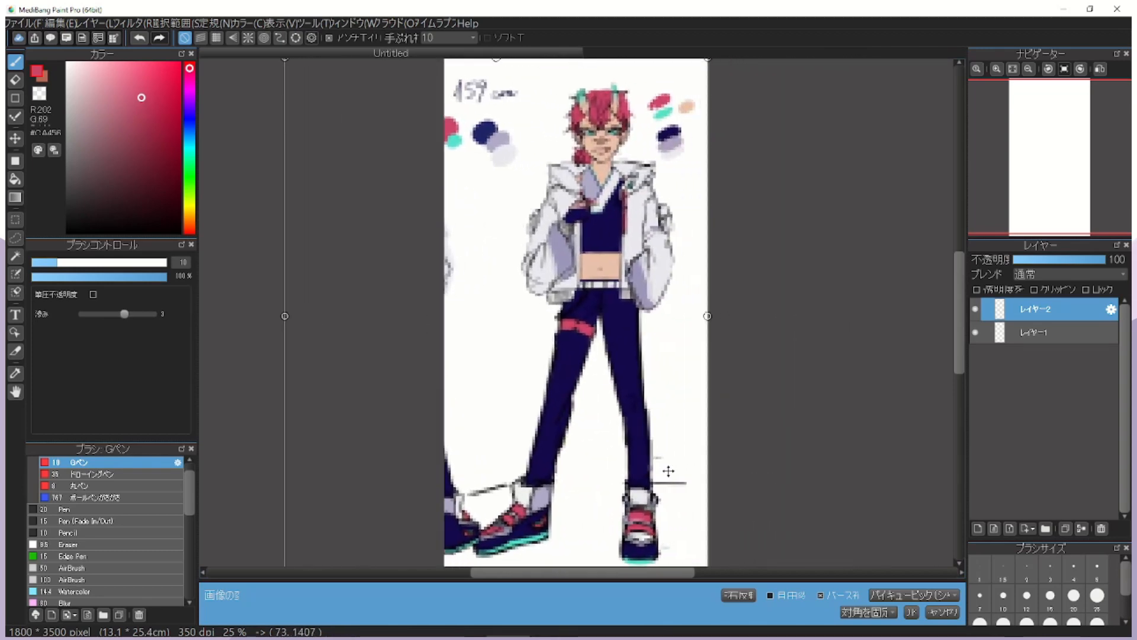
scroll(668, 465, down, 1)
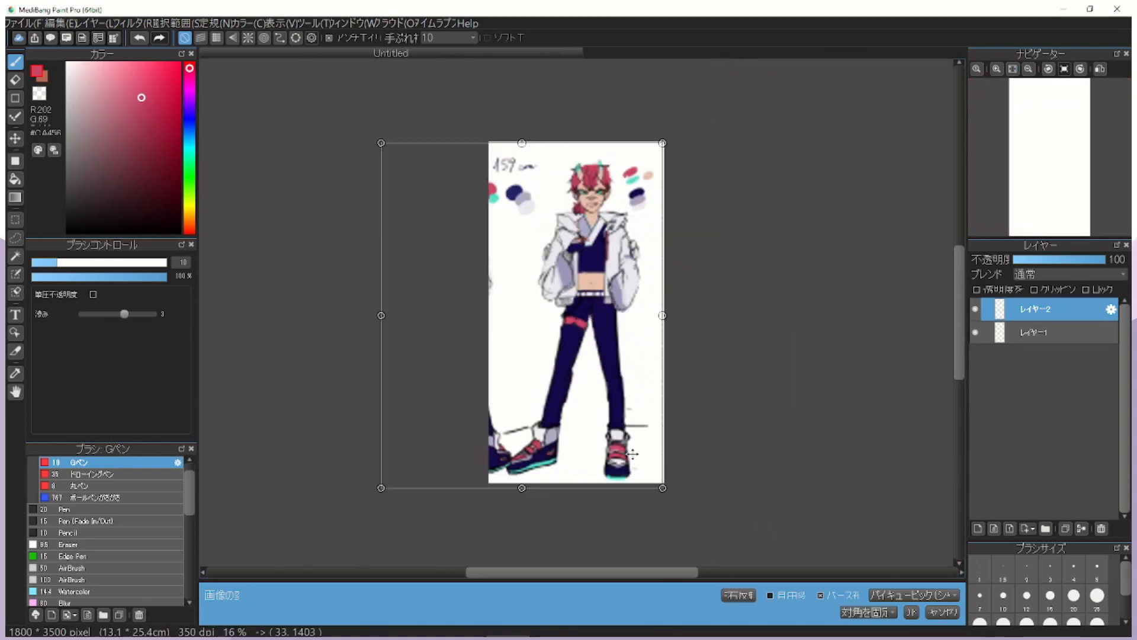
drag(631, 435, 632, 419)
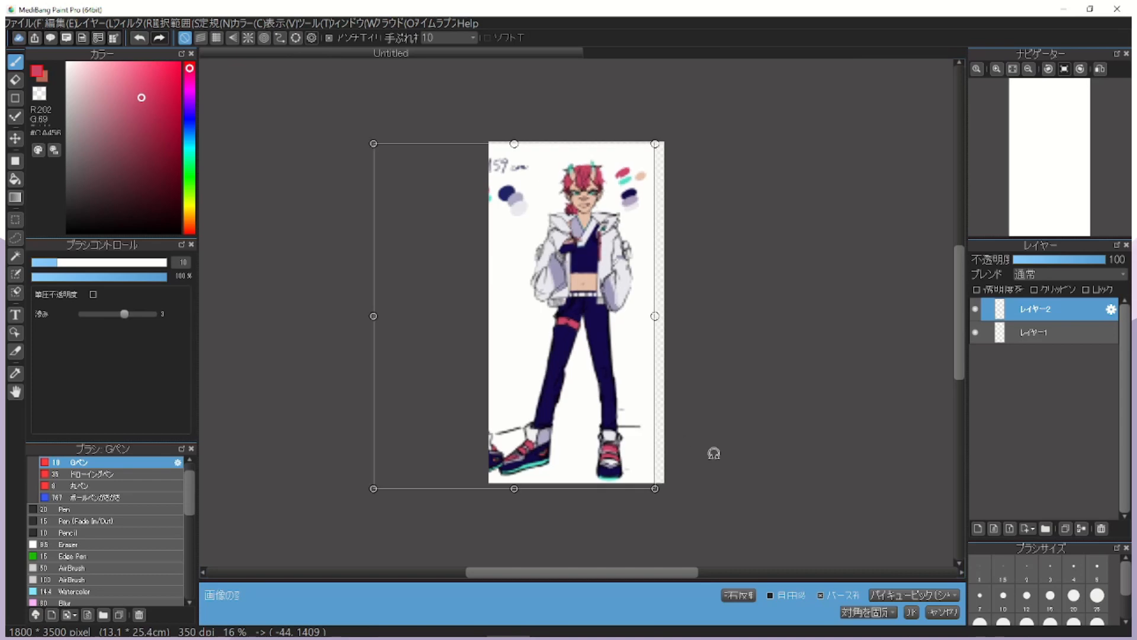
click(911, 611)
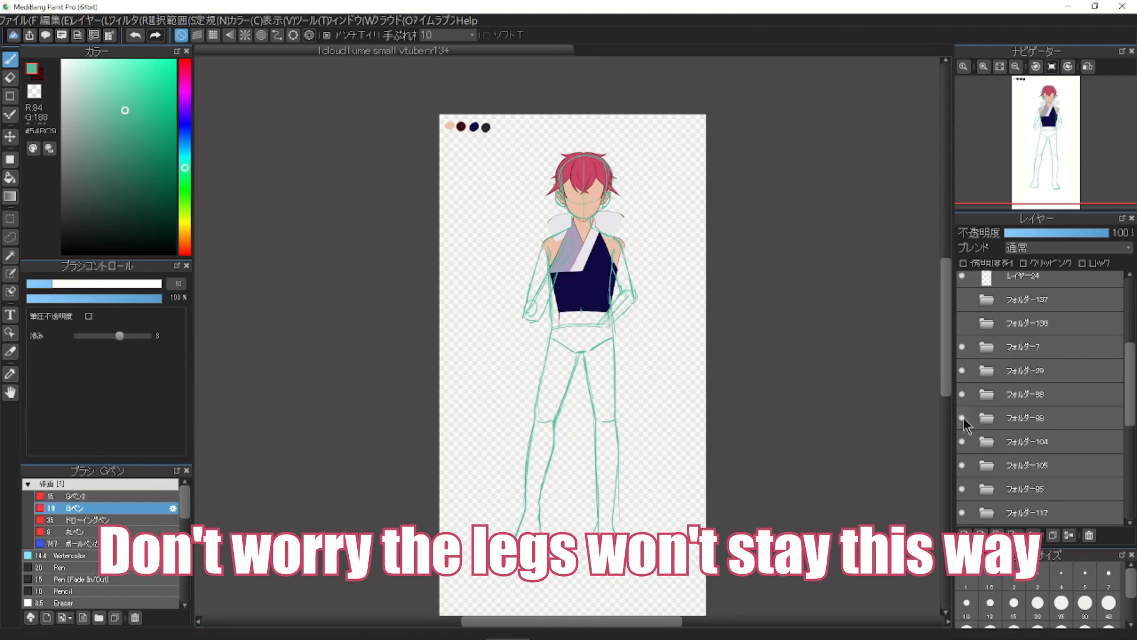
scroll(1112, 332, up, 2)
scroll(1111, 327, down, 3)
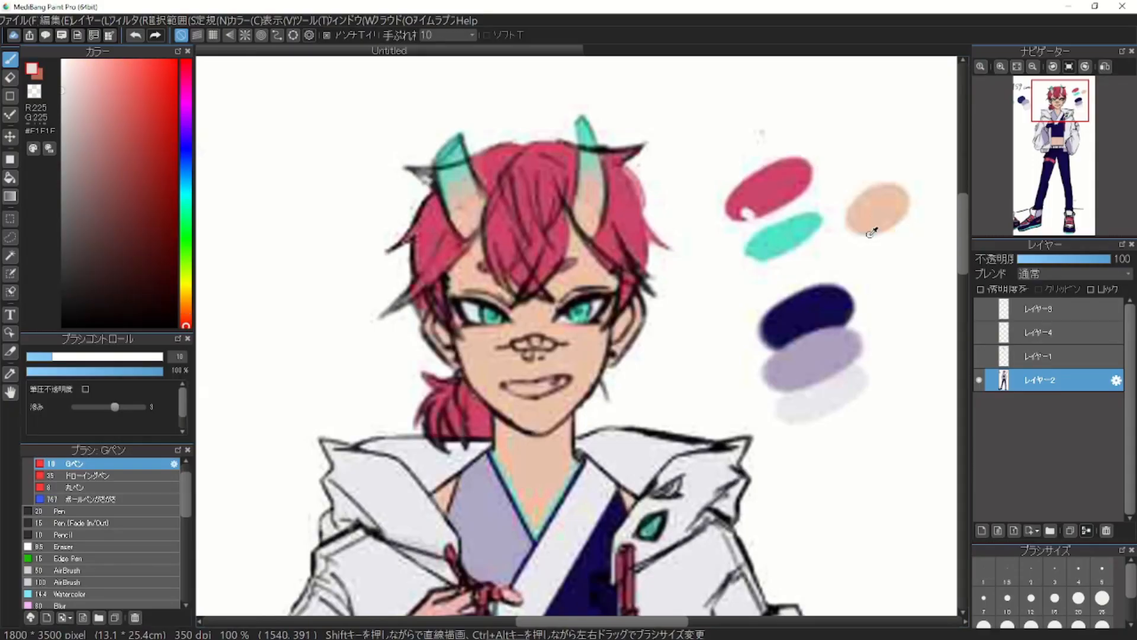
Add a new layer directly above レイヤー4 and set the drawing colour to the skin tone #ECC1AA.
click(981, 530)
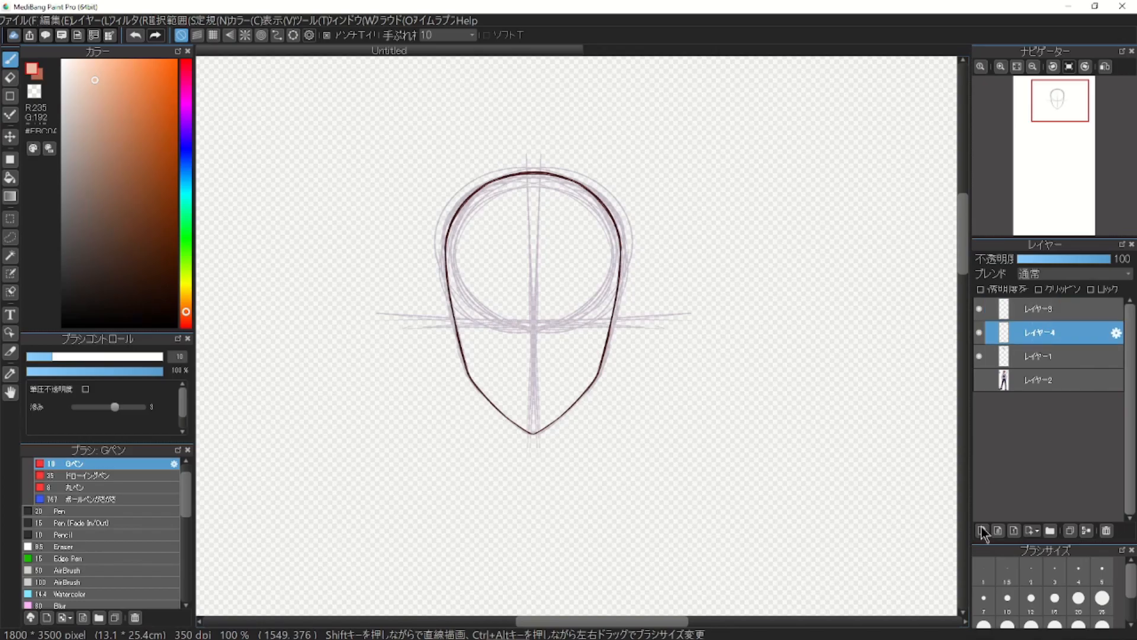
click(981, 530)
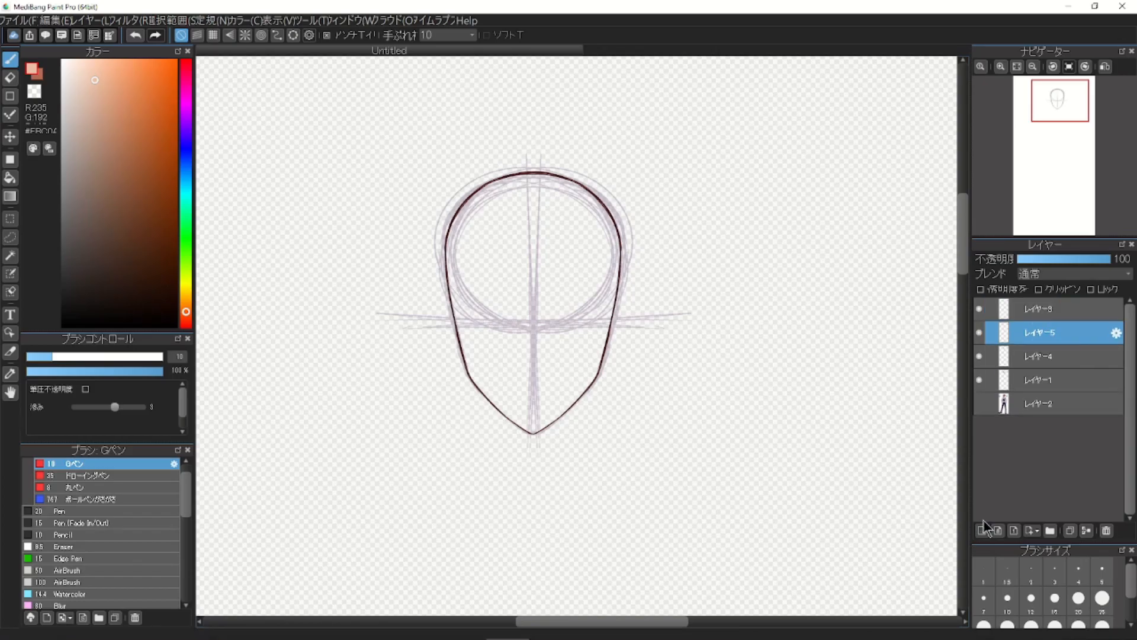
click(46, 145)
text(cc223)
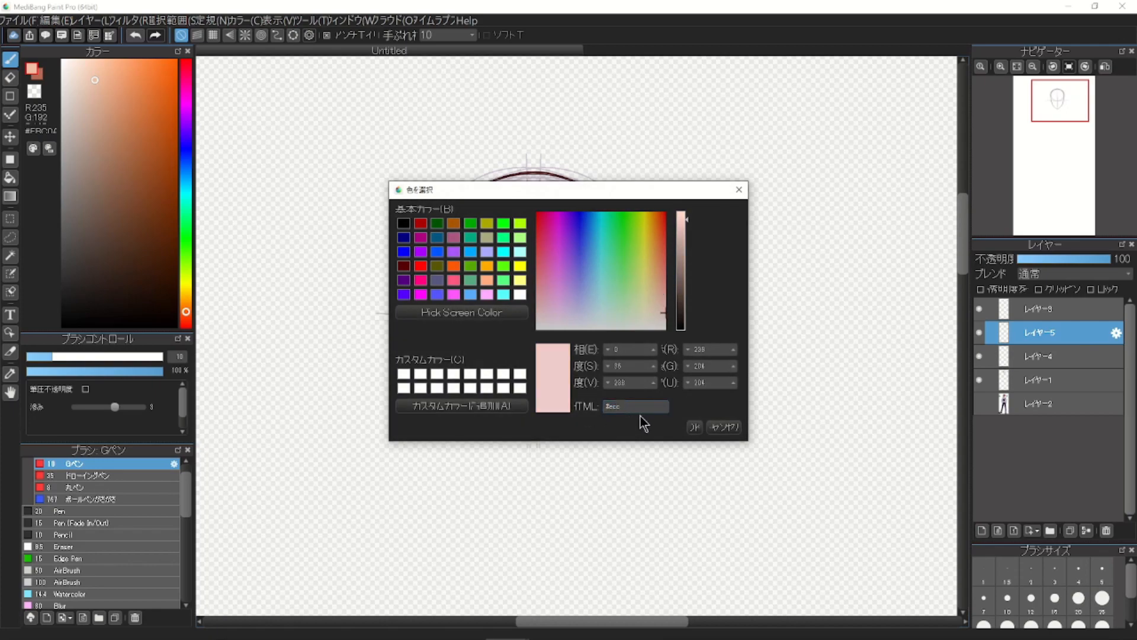
key(BackSpace)
text(1aa)
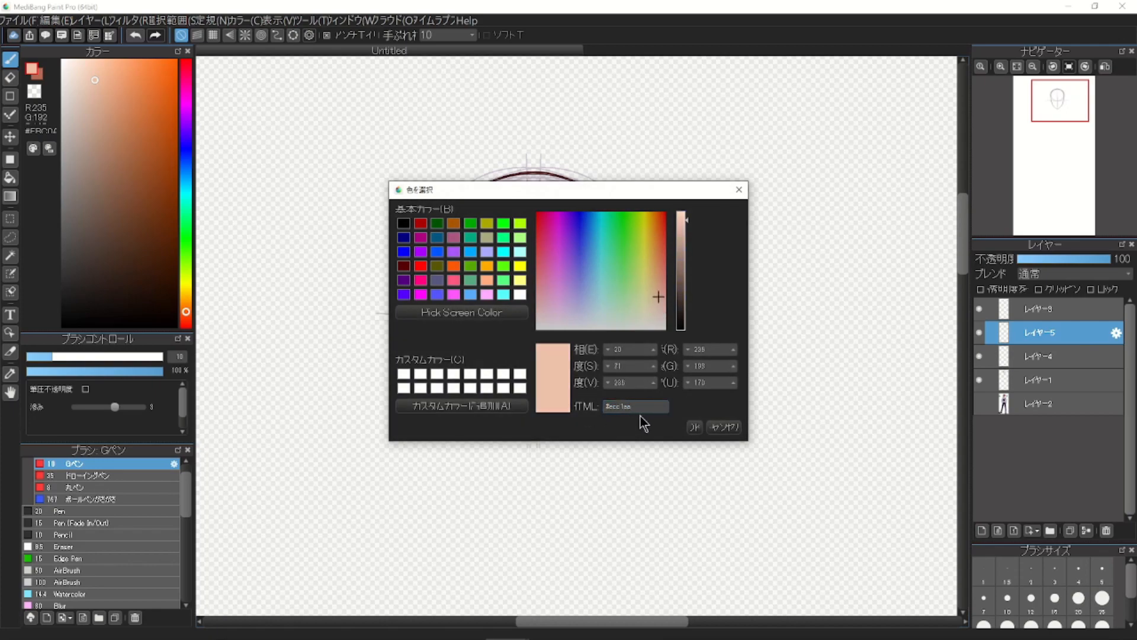
click(695, 426)
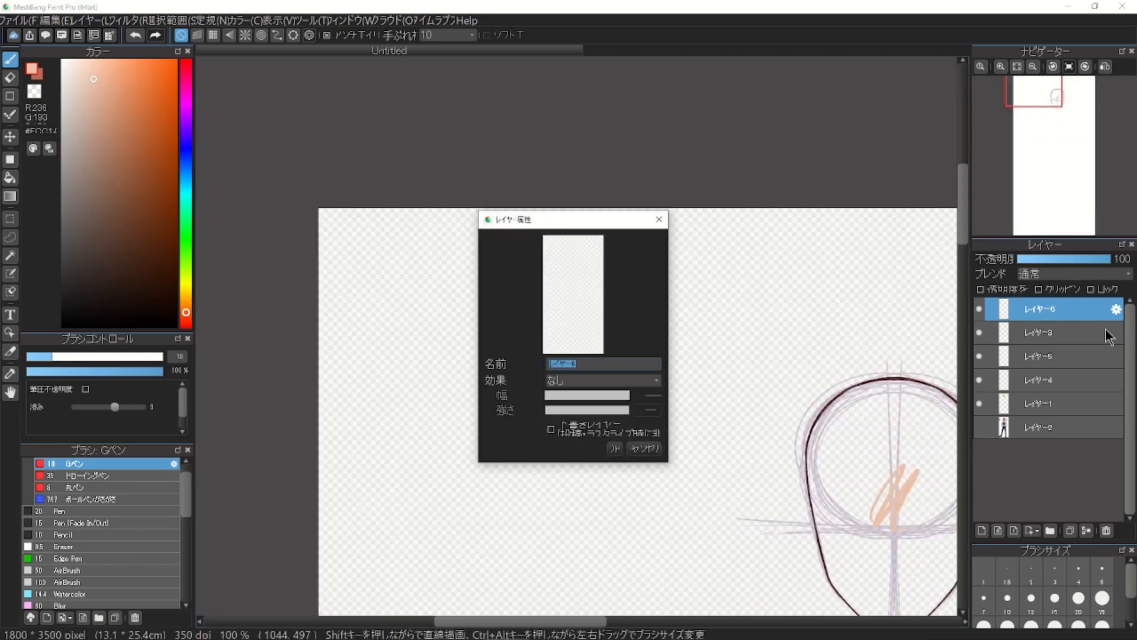
Name the swatch layer "colors" and hide レイヤー4 beneath the head line art.
text(colors)
key(Return)
drag(355, 249, 576, 332)
scroll(608, 151, up, 1)
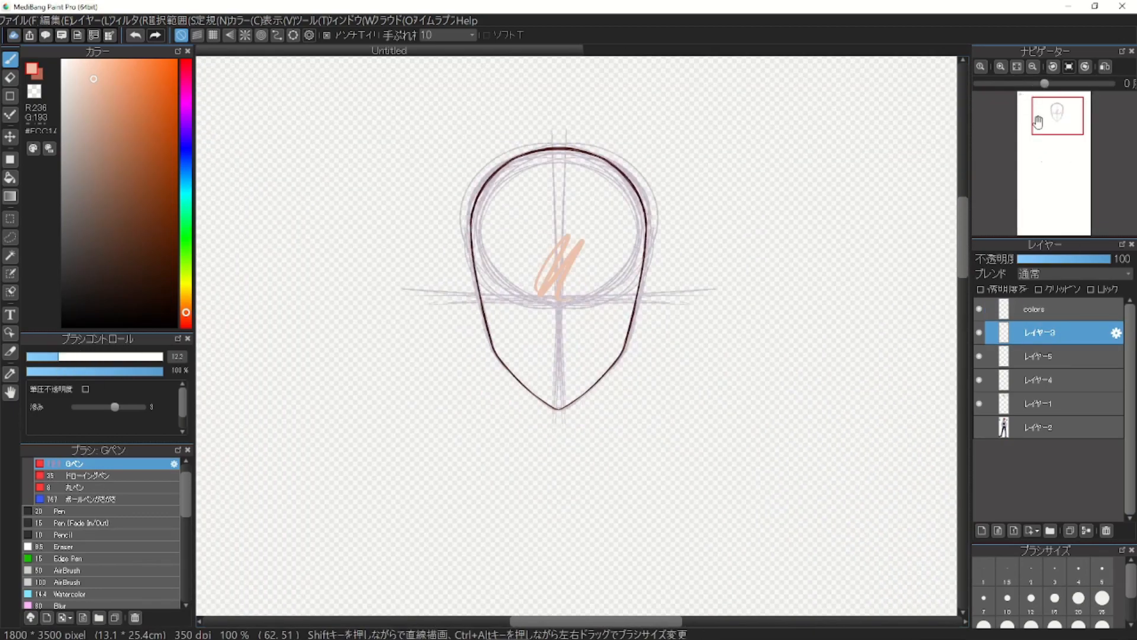
scroll(608, 152, down, 1)
click(979, 382)
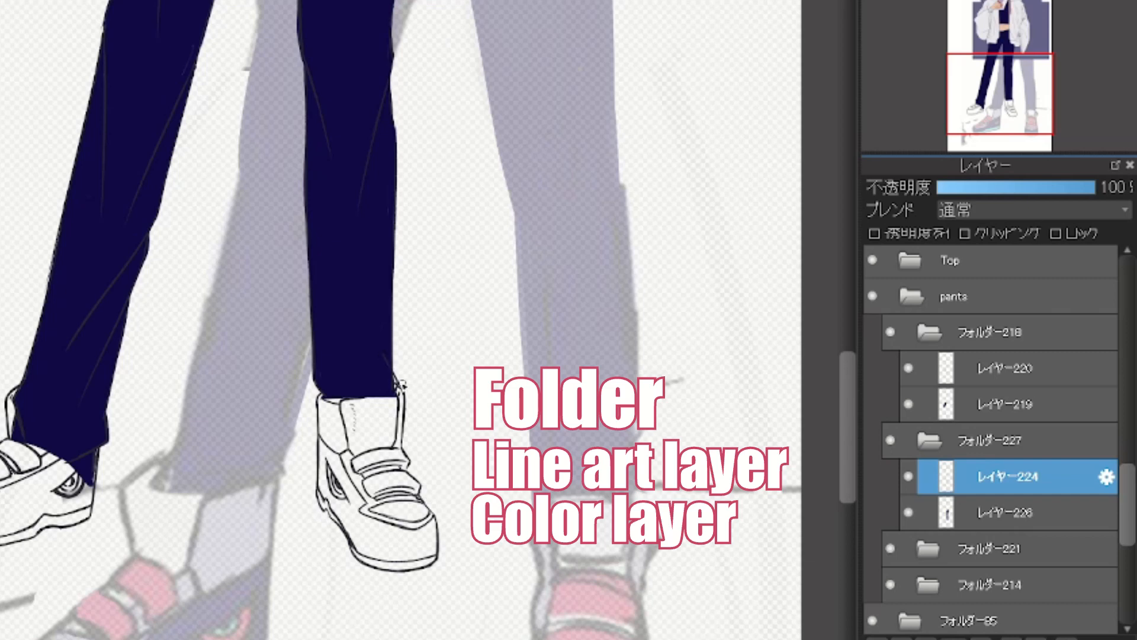
In the pants folder, correct the front trouser leg's lower line art on レイヤー224 and fill the leg on colour layer レイヤー226.
key(ctrl+z)
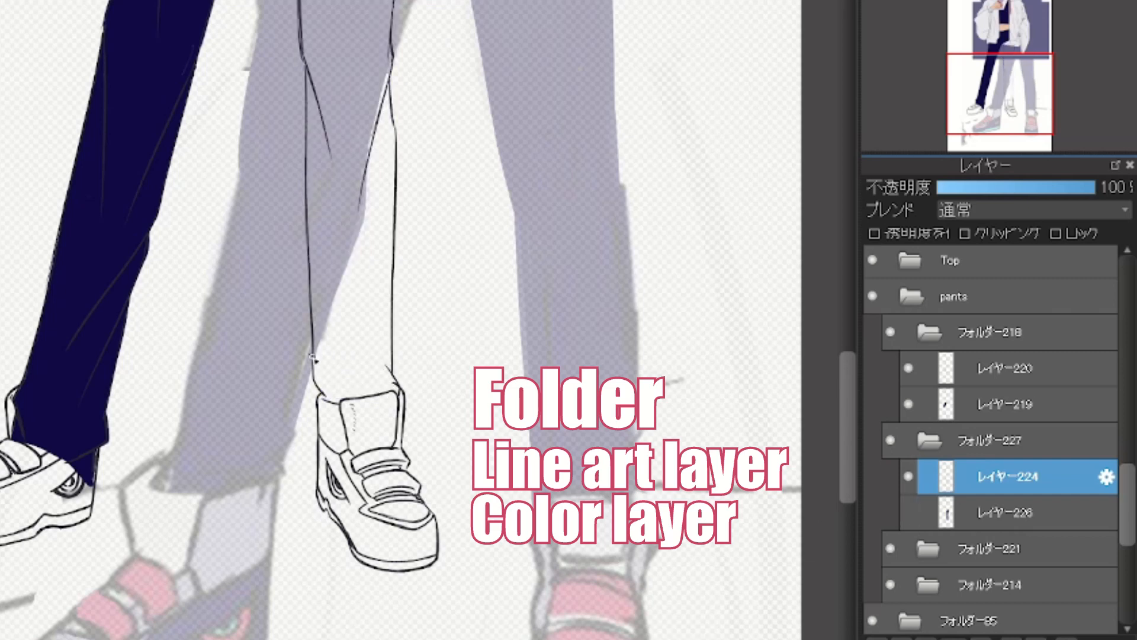
mouse_move(376, 367)
mouse_down()
mouse_move(355, 408)
mouse_move(343, 406)
mouse_move(367, 406)
mouse_move(376, 393)
mouse_move(388, 412)
mouse_move(343, 420)
mouse_move(395, 397)
mouse_up()
click(978, 502)
click(317, 376)
click(908, 476)
click(909, 476)
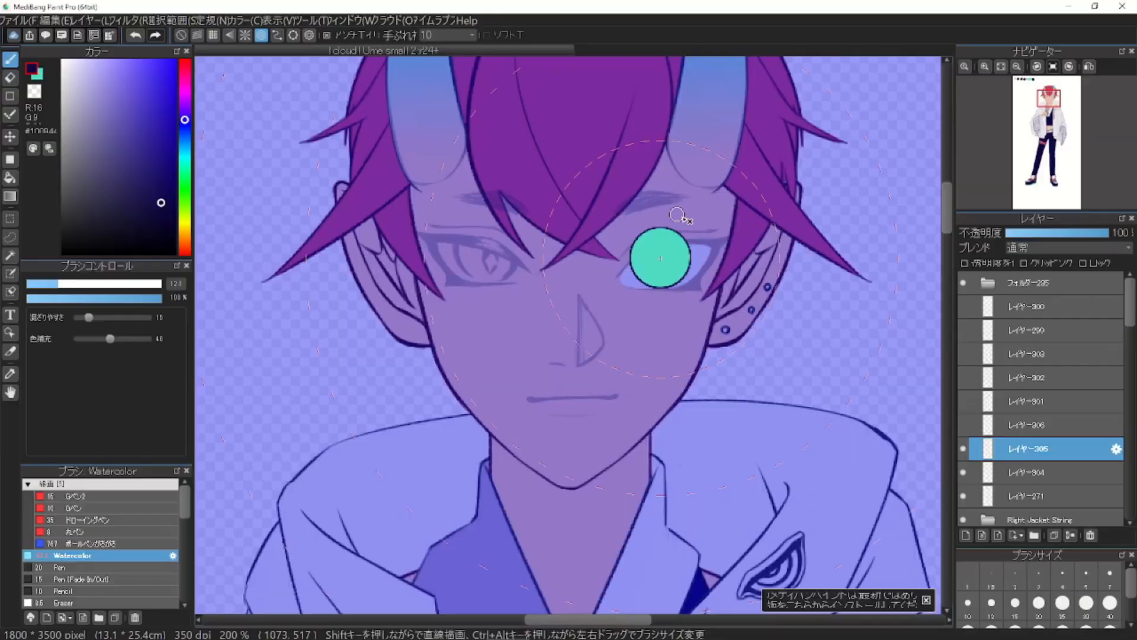
Clip the iris layer レイヤー305 to the layer below and make the remaining eye layers visible.
key(ctrl+z)
key(ctrl+y)
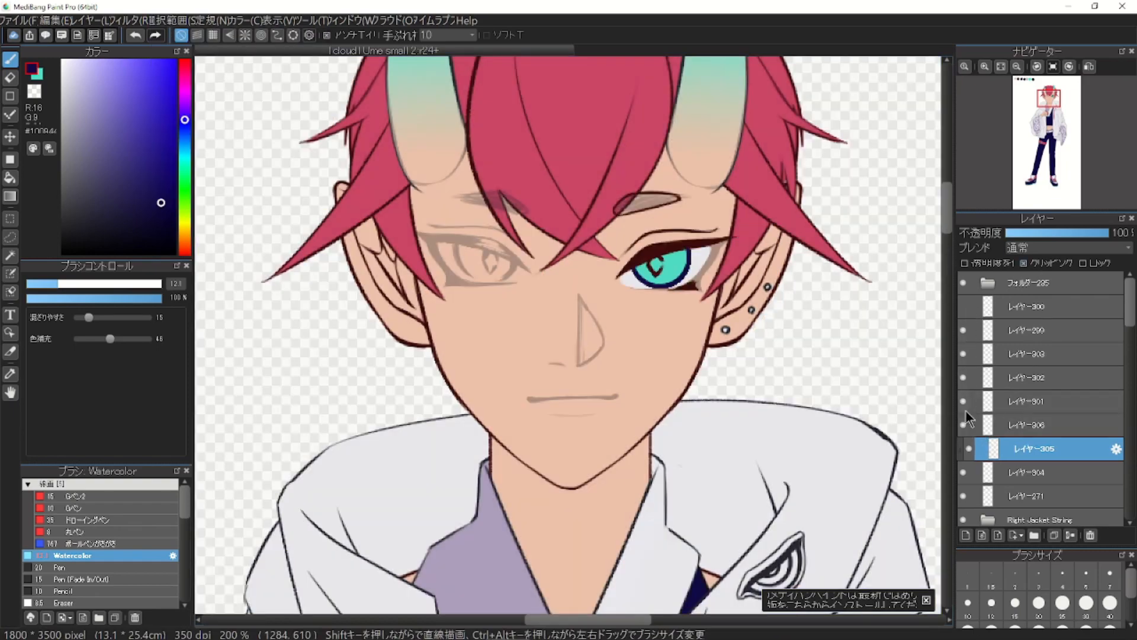
key(ctrl+shift+n)
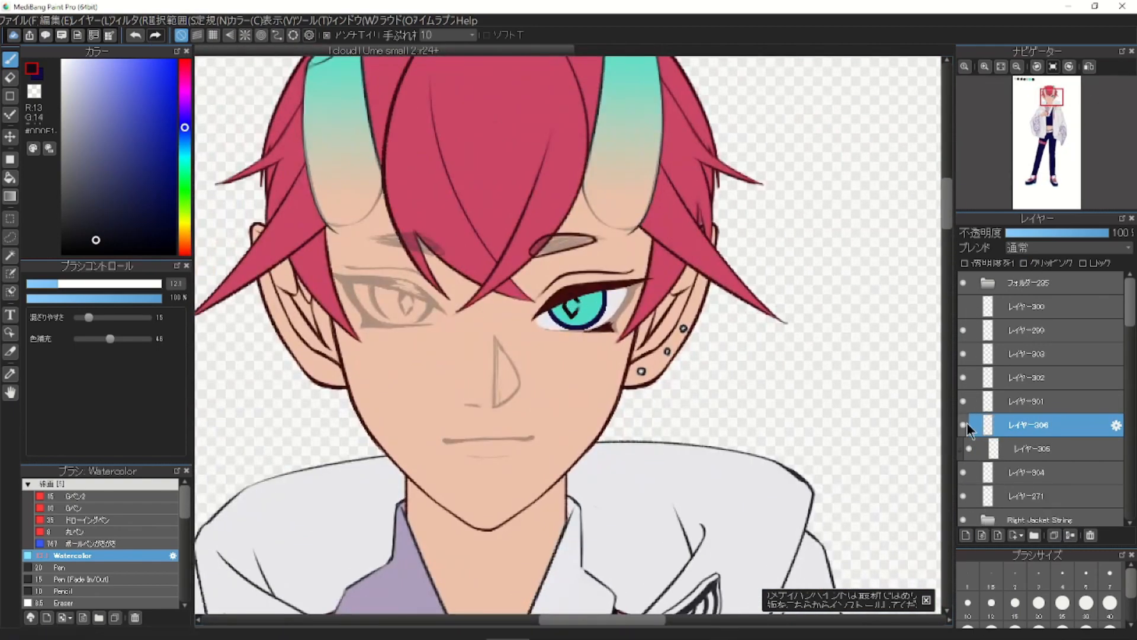
click(983, 450)
click(965, 306)
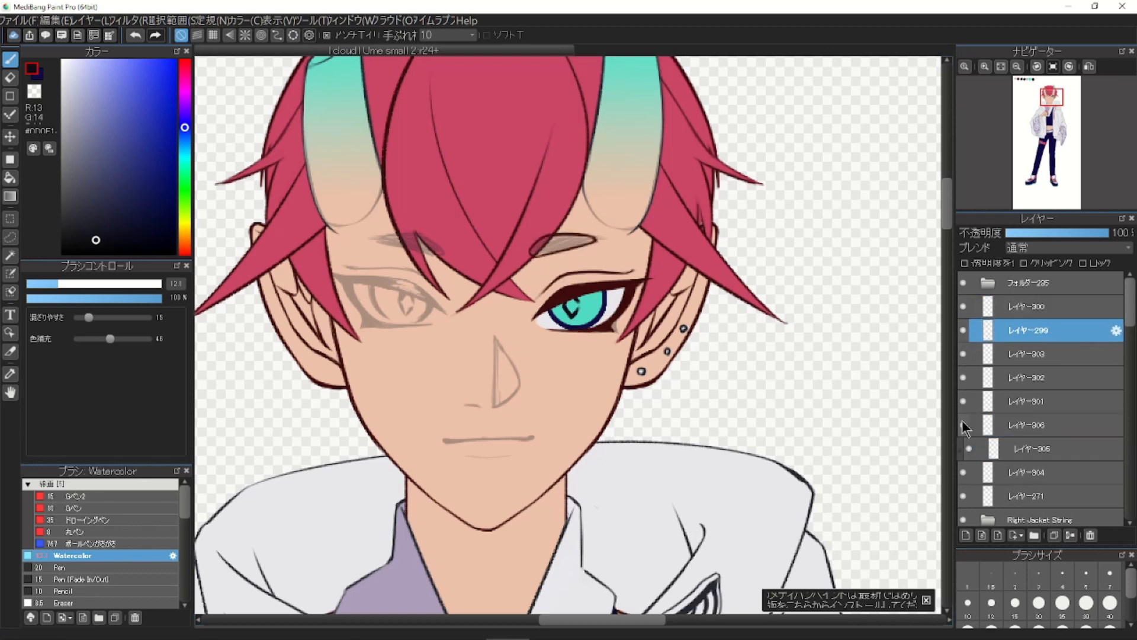
Paint a white highlight on the coloured eye, then add a layer and paint the eyebrow above it in its sampled colour.
drag(86, 97, 62, 62)
drag(593, 305, 606, 301)
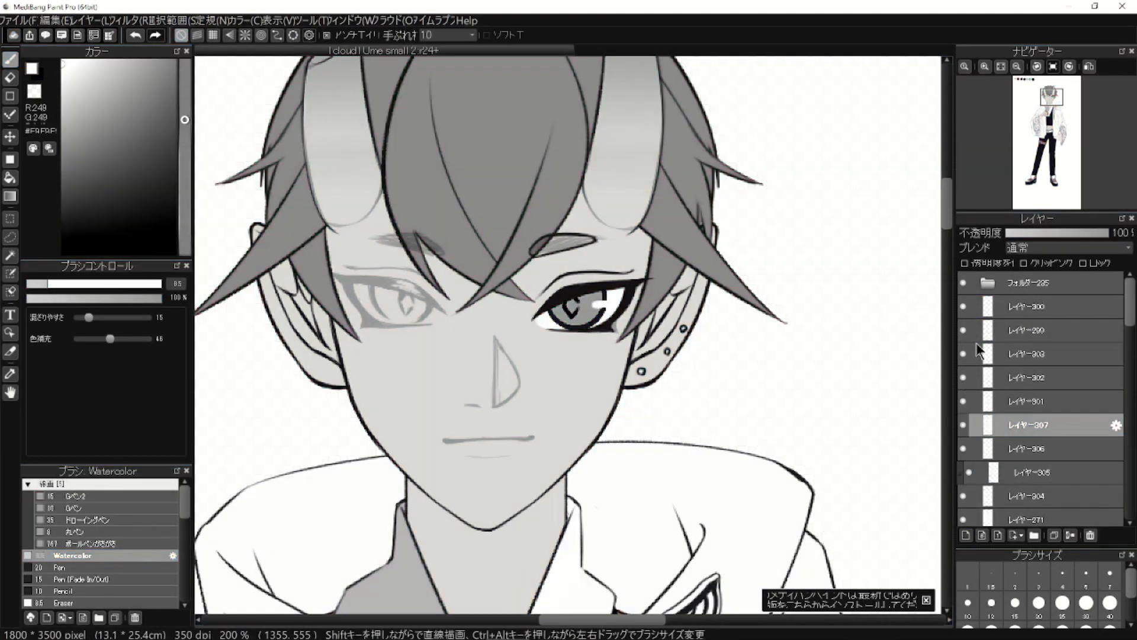
click(1013, 334)
click(971, 355)
click(966, 534)
alt+click(557, 243)
drag(536, 249, 589, 239)
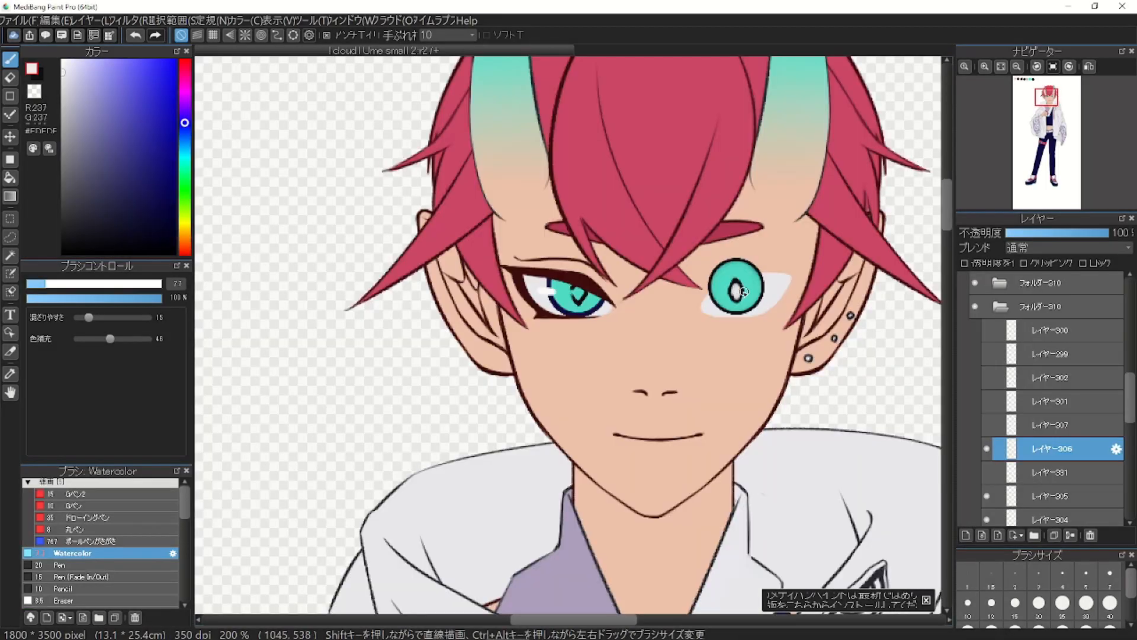
Paint a dark navy pupil inside the turquoise iris on レイヤー306.
alt+click(734, 292)
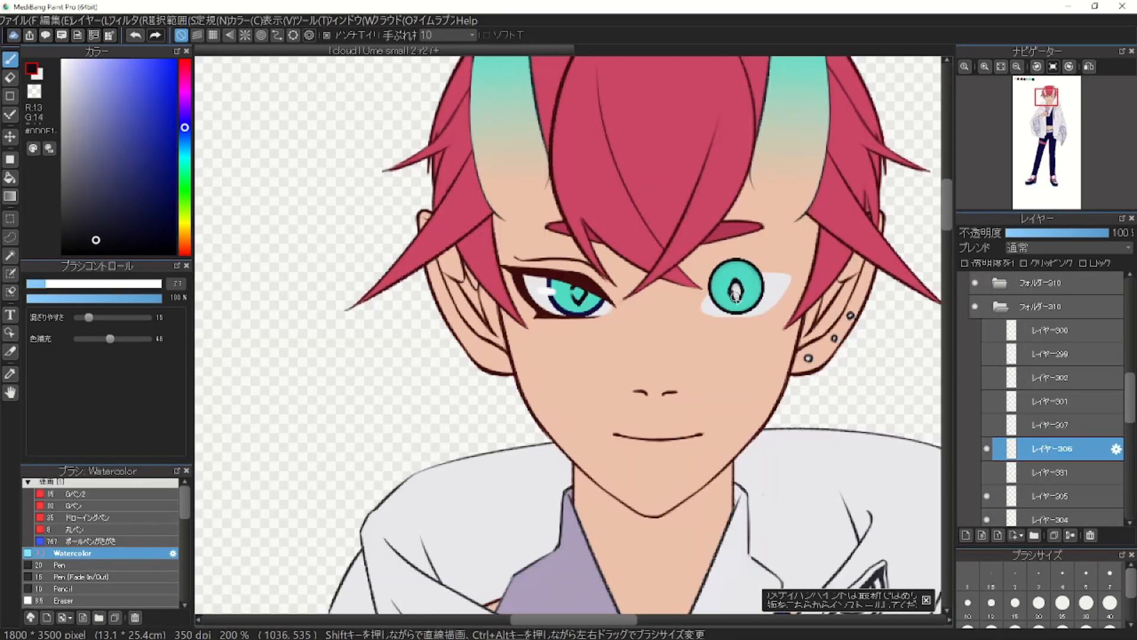
drag(732, 294, 735, 297)
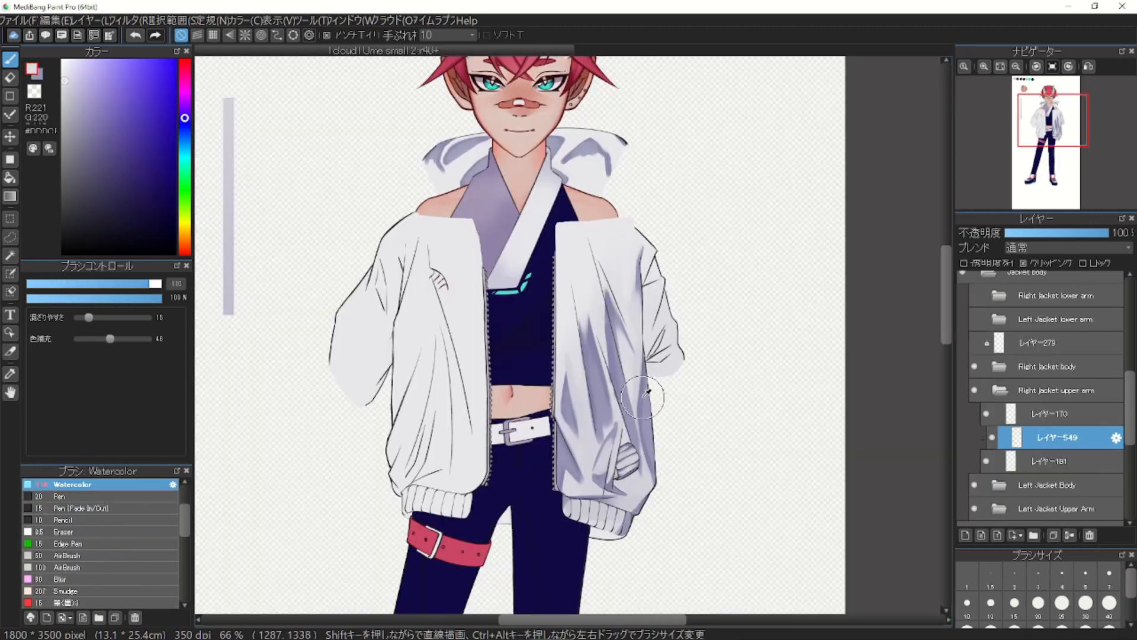
Reduce the Watercolor brush size and paint fold shadows along the jacket's upper arm on the clipped layer レイヤー549.
click(113, 285)
mouse_move(650, 246)
mouse_down()
mouse_move(641, 286)
mouse_move(654, 311)
mouse_move(672, 303)
mouse_move(675, 355)
mouse_up()
key(ctrl+z)
drag(648, 296, 622, 341)
drag(628, 267, 598, 308)
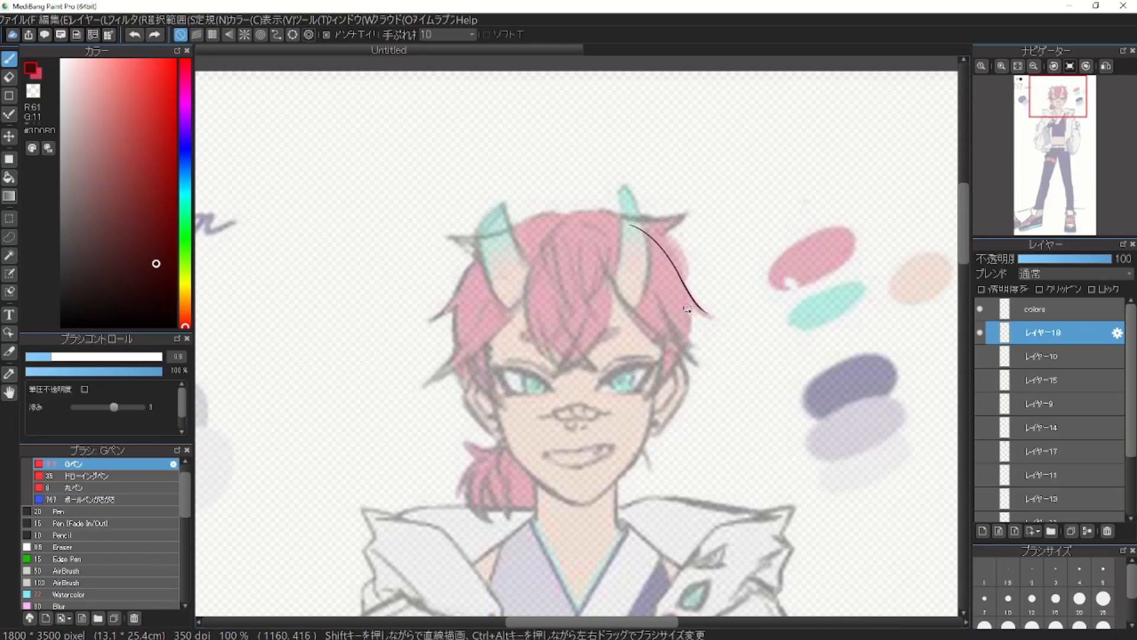
Show the face folder フォルダー7 over the reference sketch and undo the last hair line.
click(980, 486)
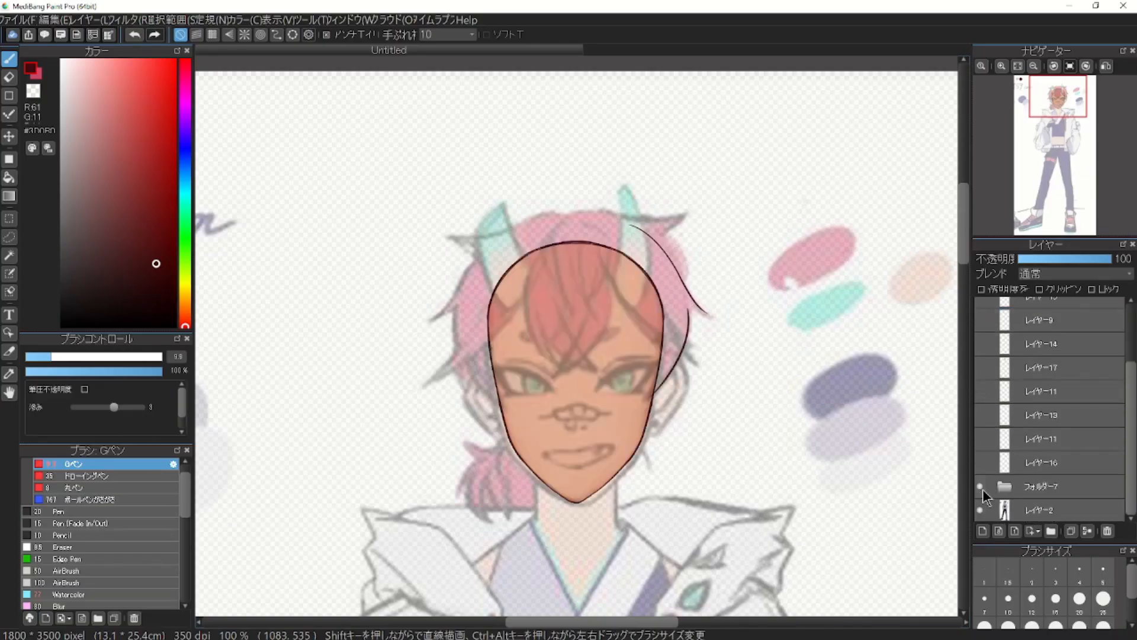
key(ctrl+z)
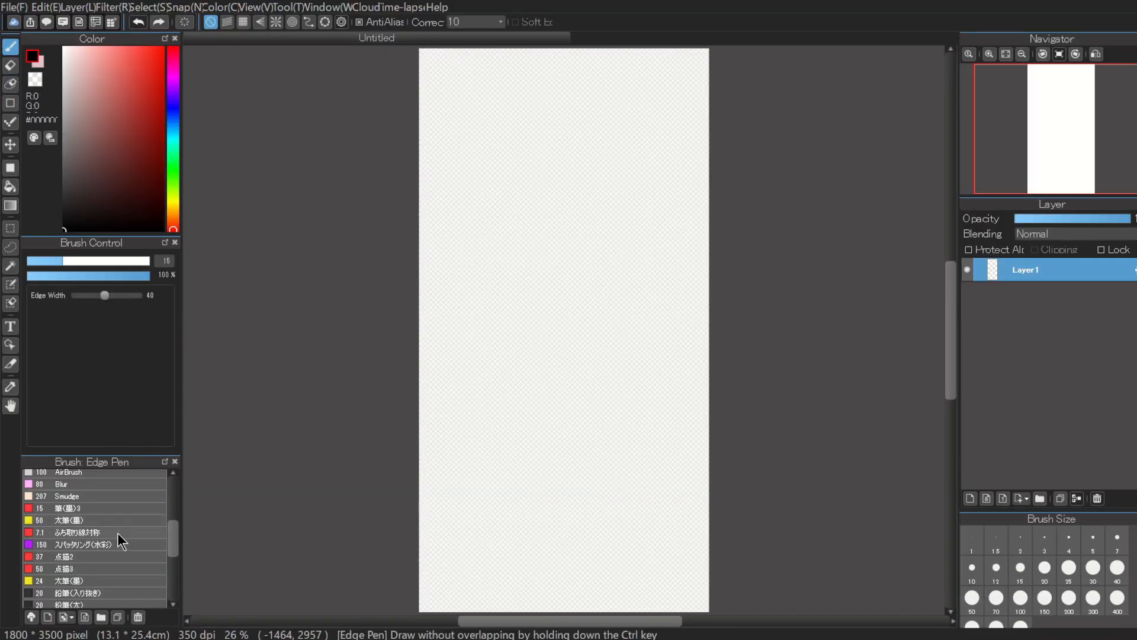
Choose the symmetry brush ふち取り線対称 and place its base point near the centre of the canvas.
click(117, 532)
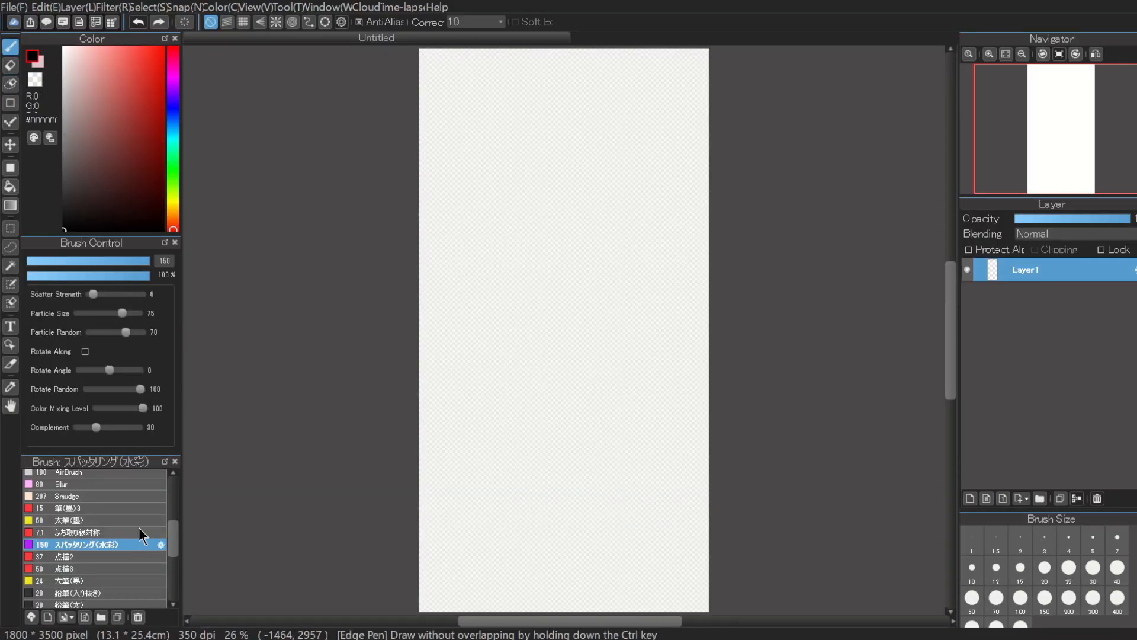
click(137, 532)
drag(529, 336, 642, 402)
key(ctrl+z)
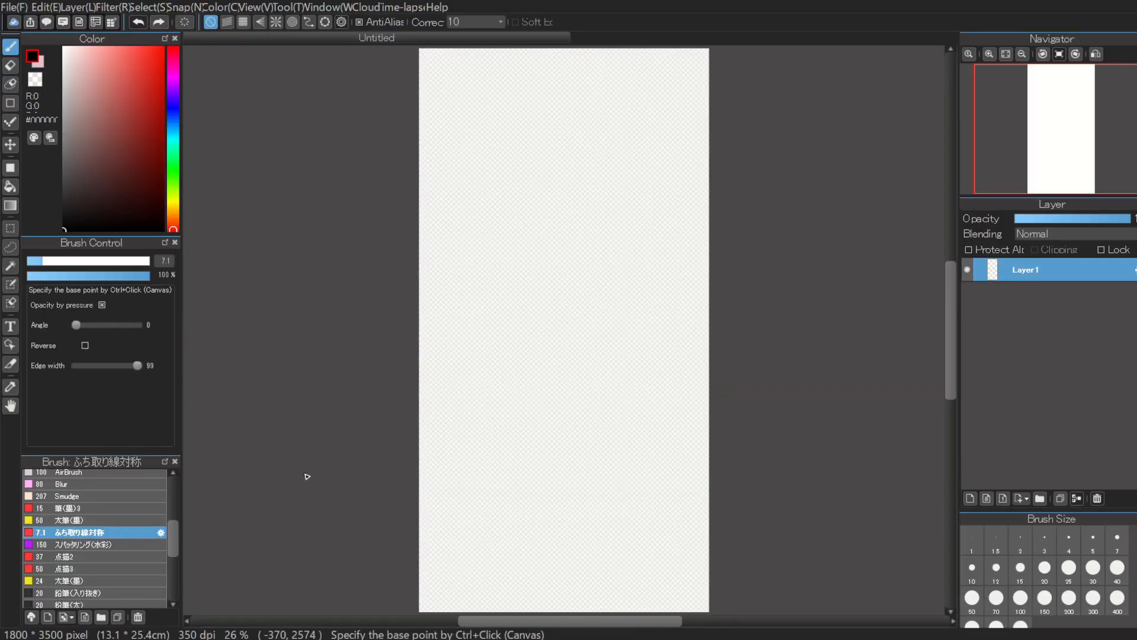
ctrl+click(571, 348)
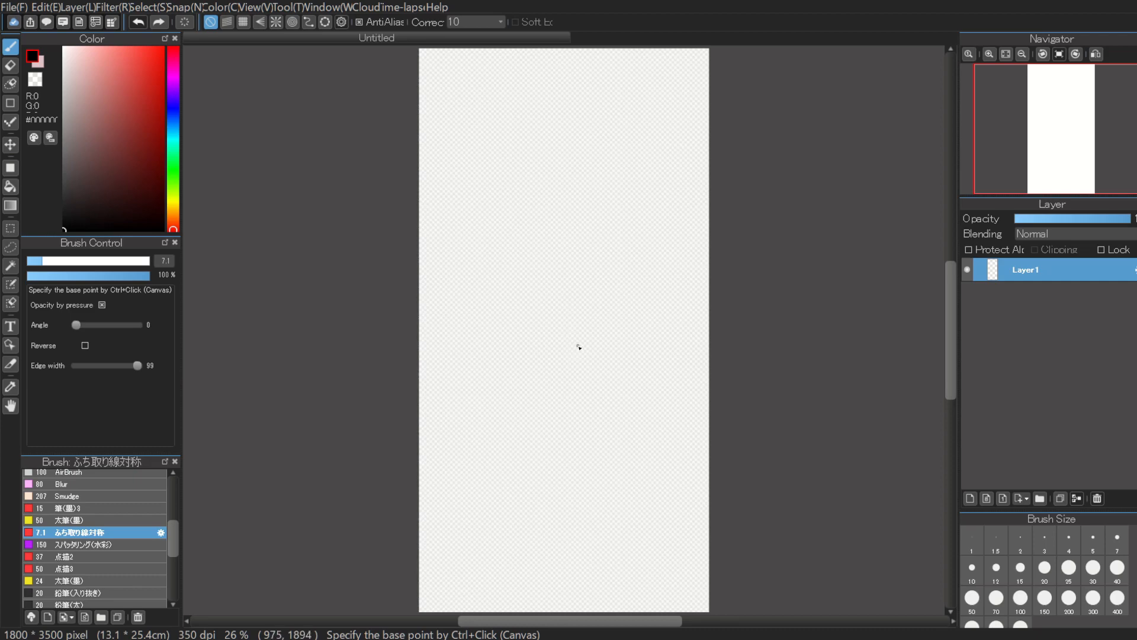
ctrl+click(576, 329)
Sketch a mirrored pair of narrow eyes with lashes and brow lines on Layer1.
mouse_move(634, 344)
mouse_down()
mouse_move(635, 317)
mouse_move(605, 386)
mouse_up()
key(ctrl+z)
mouse_move(661, 350)
mouse_down()
mouse_move(605, 329)
mouse_move(655, 330)
mouse_up()
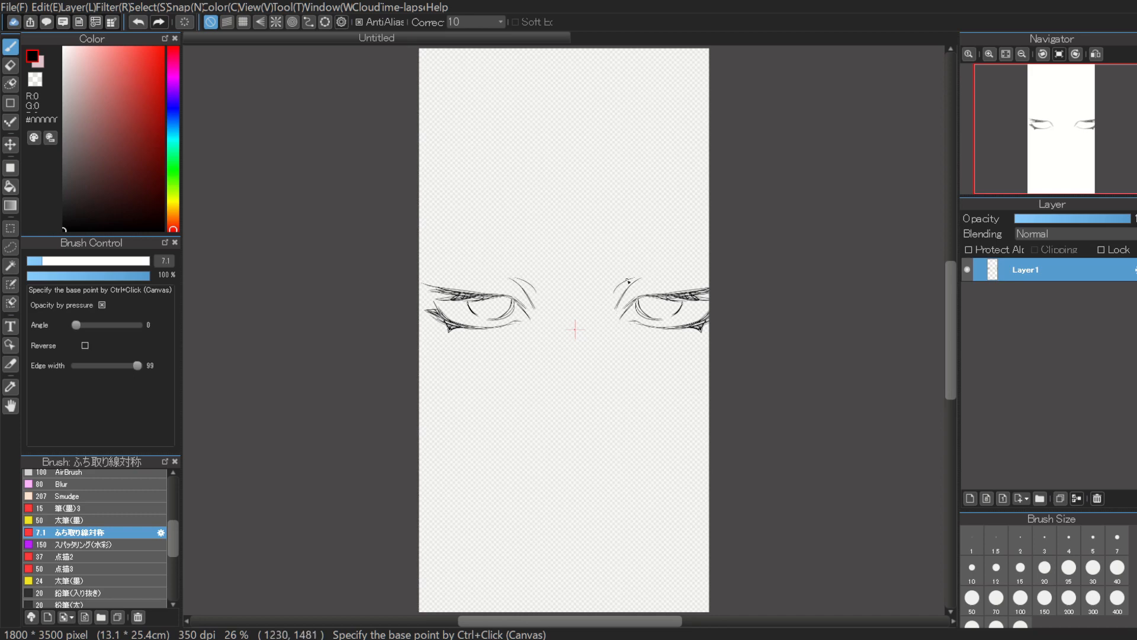
drag(636, 279, 655, 276)
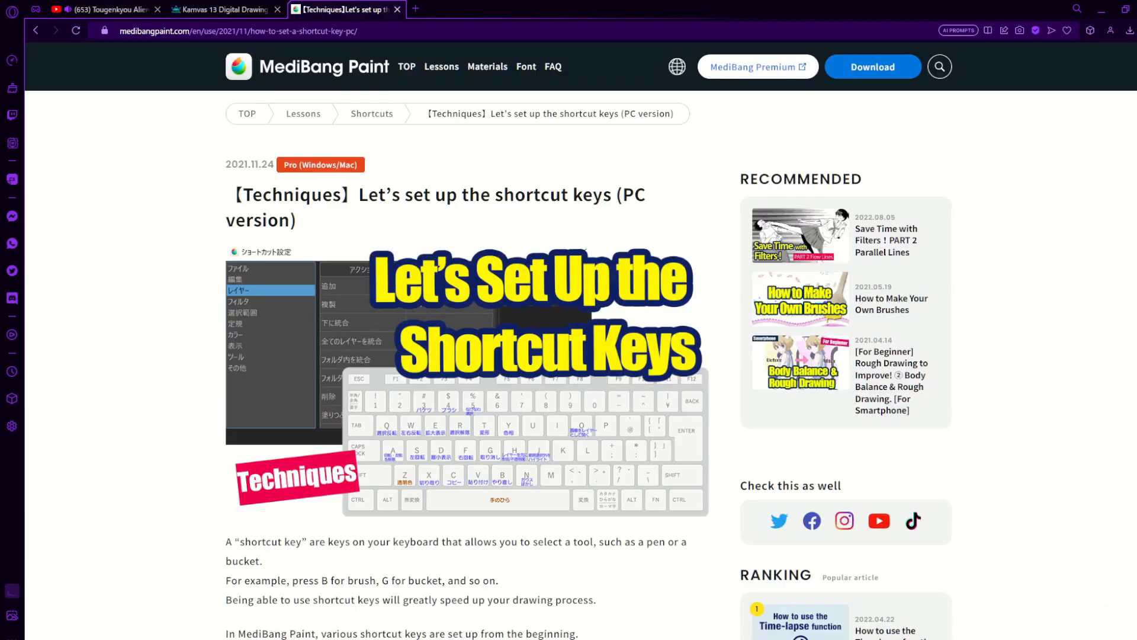
Switch to the browser and read through the MediBang Paint article on setting up shortcut keys for PC.
scroll(588, 365, down, 2)
scroll(589, 365, down, 8)
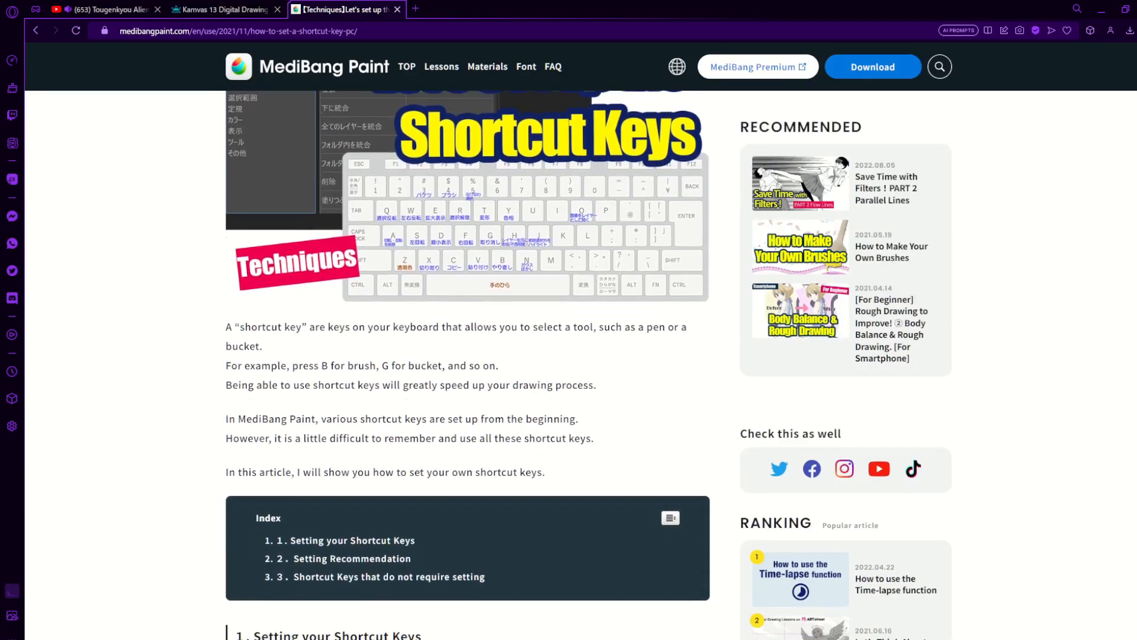
scroll(589, 365, down, 3)
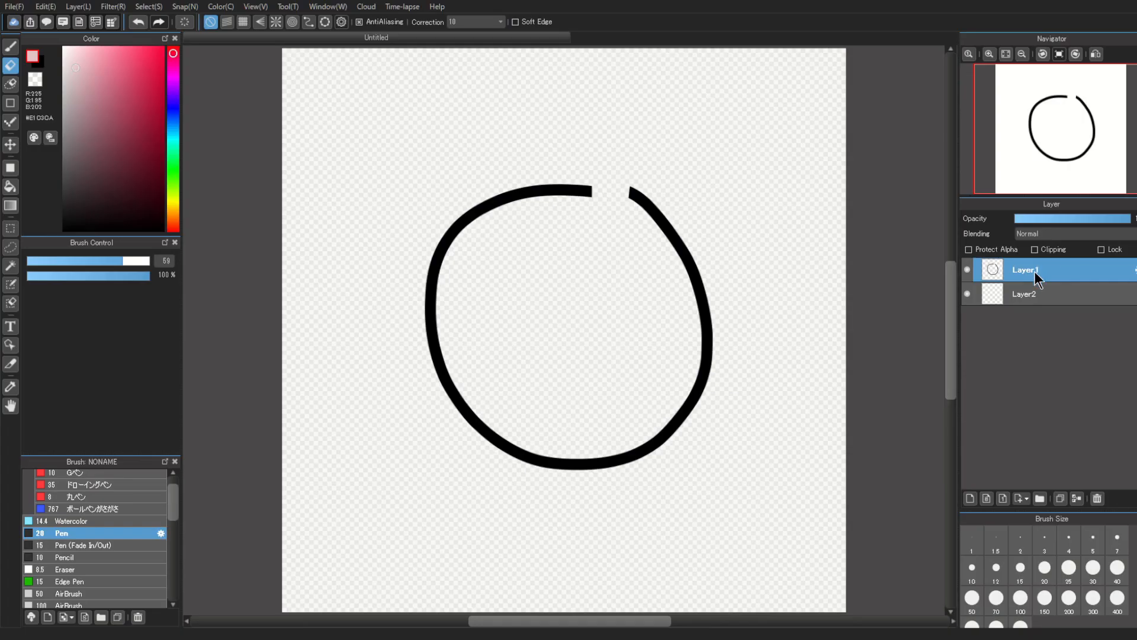
In MediBang Paint Pro, try to bucket-fill the inside of the open circle with pink #E1C3CA on Layer2.
click(1034, 290)
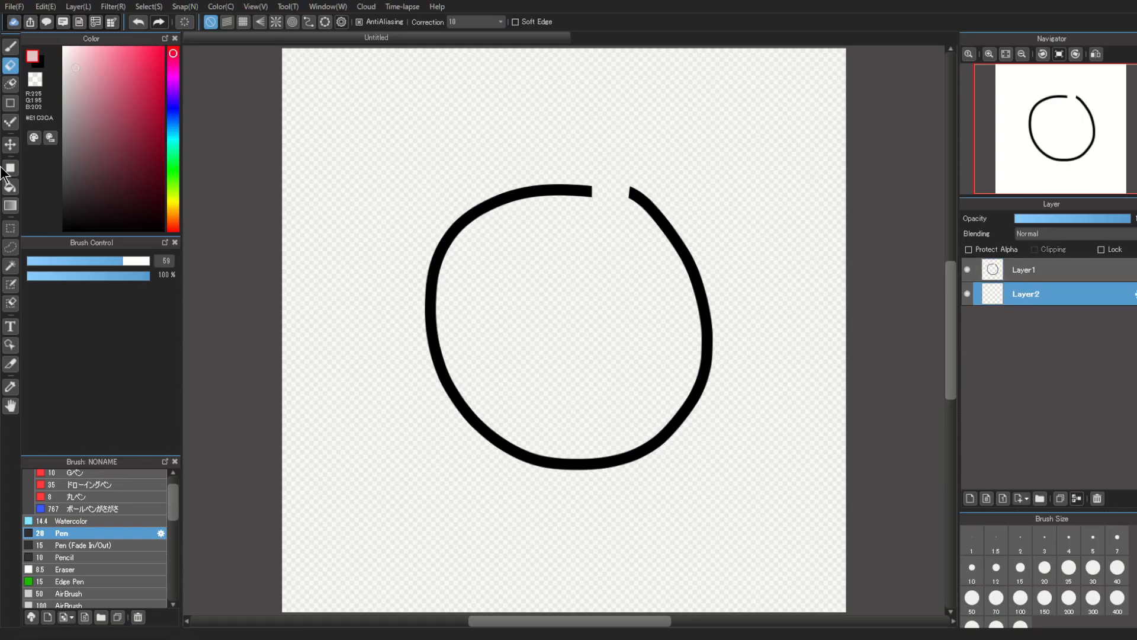
click(10, 187)
click(637, 312)
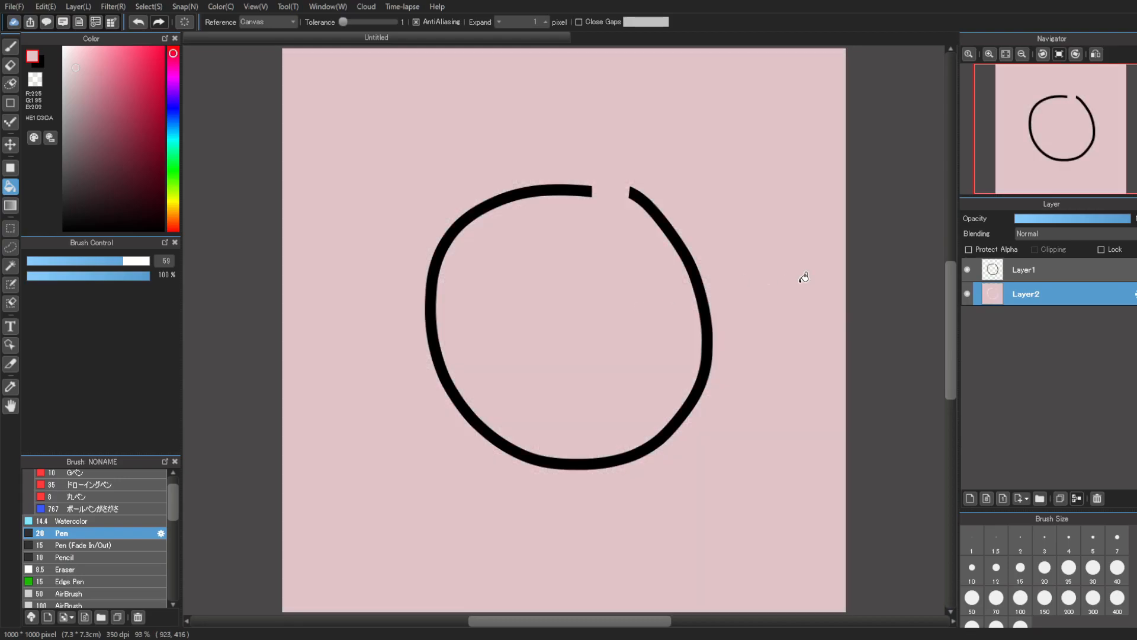
Close the circle's gap with a pink size 20 Pen stroke on Layer2 and bucket-fill the enclosed area.
drag(580, 200, 680, 264)
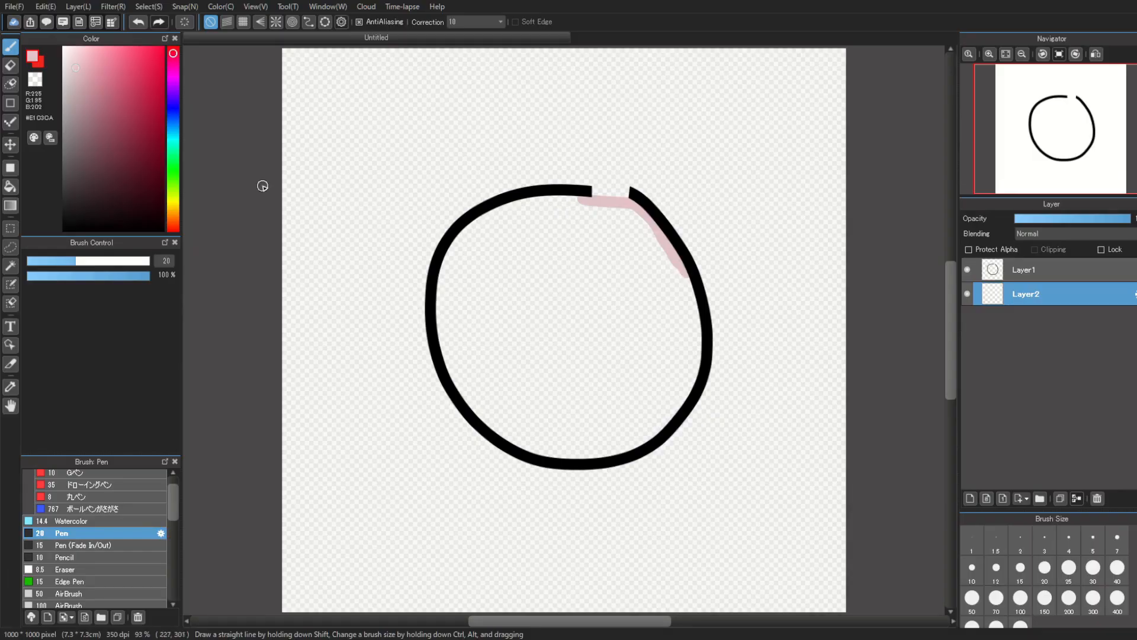
click(10, 187)
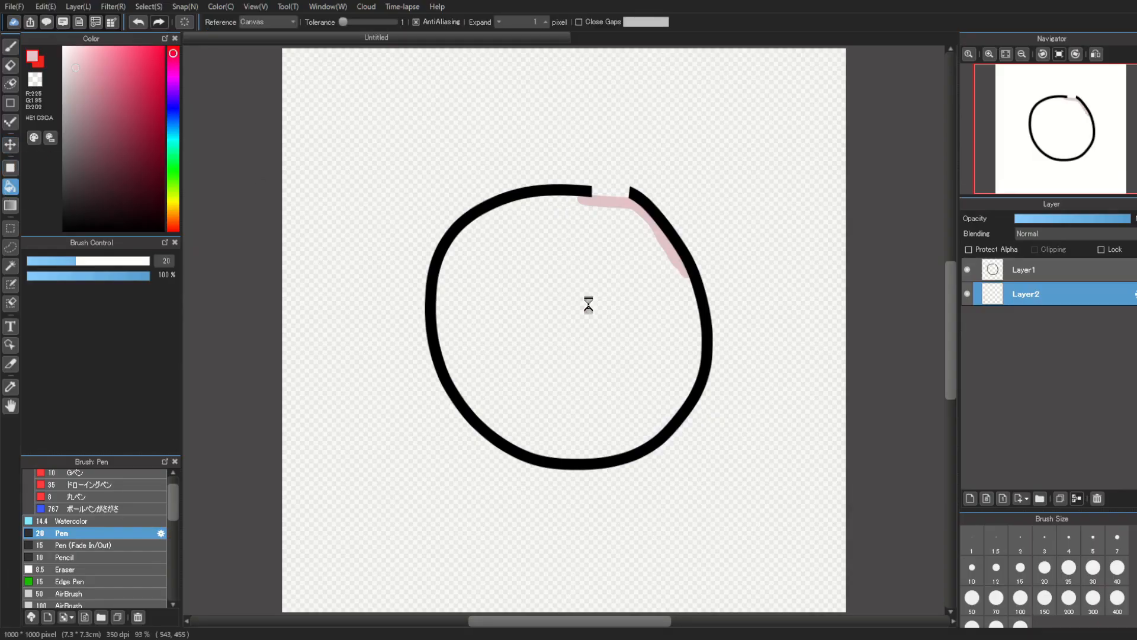
click(583, 303)
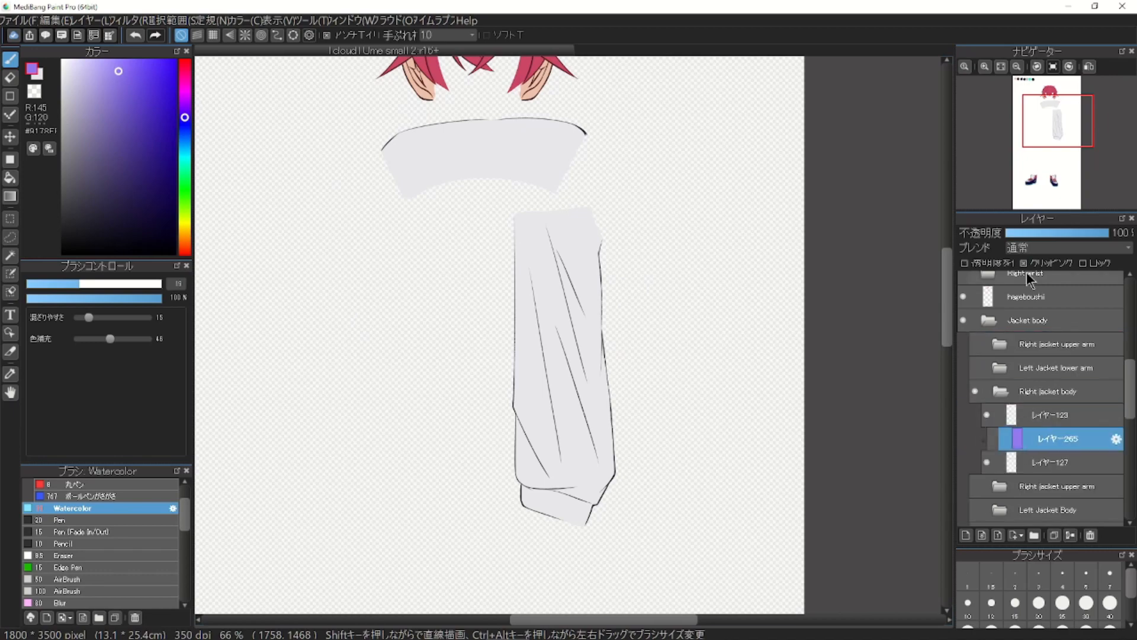
Clip the purple レイヤー265 to レイヤー127 in the Right jacket body folder and select レイヤー127.
click(1023, 262)
click(1048, 462)
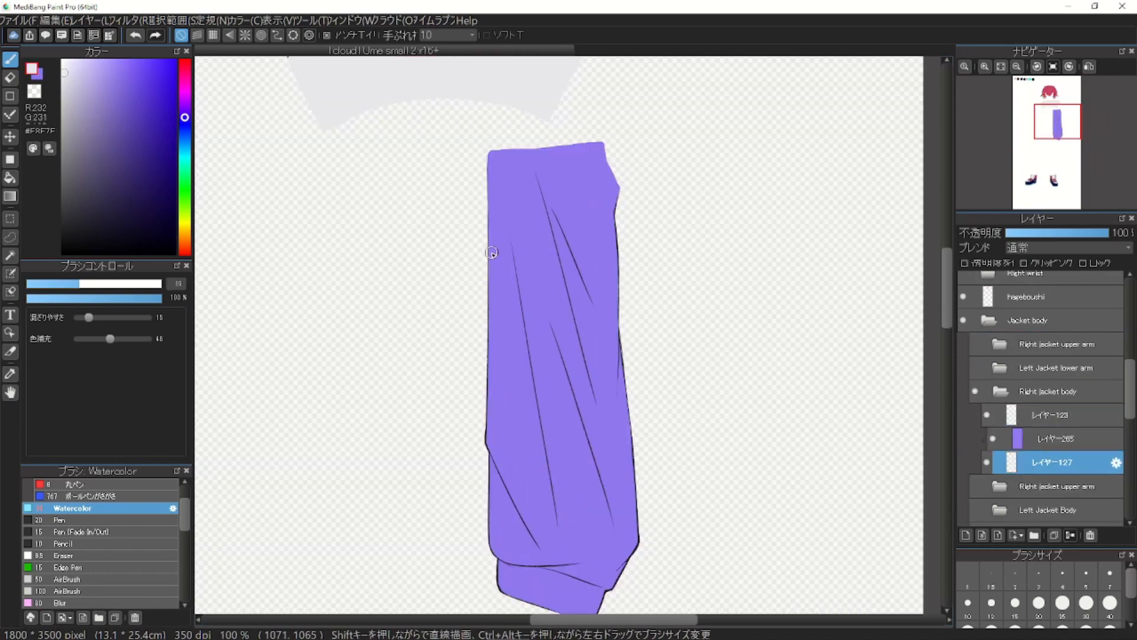
scroll(517, 524, down, 2)
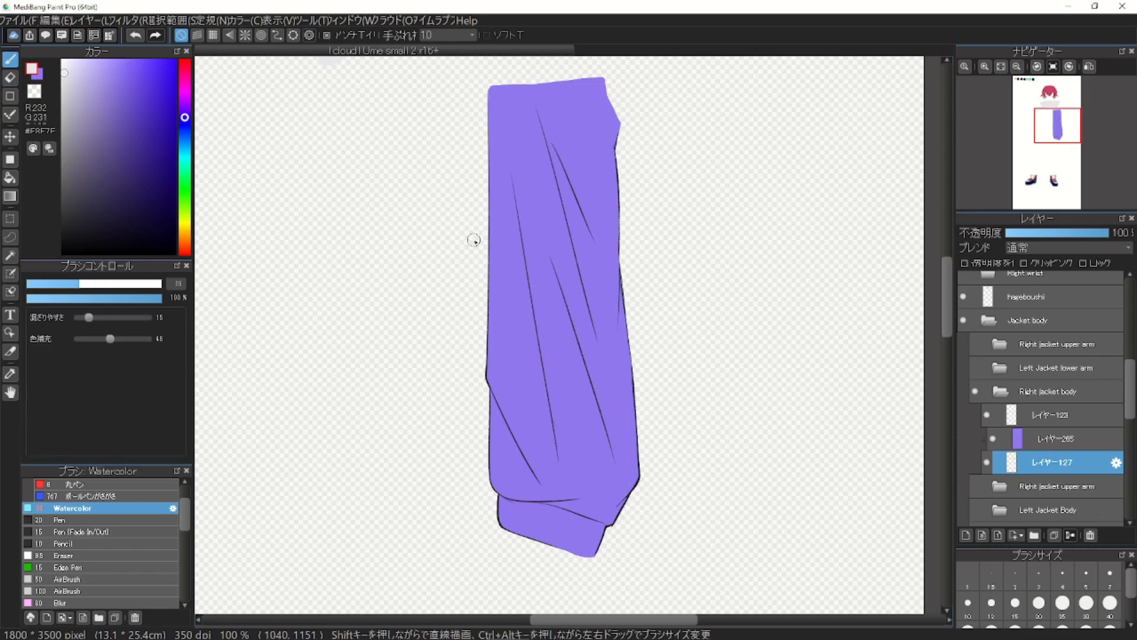
Move レイヤー265 out of the Right jacket body folder, then hide that folder and show the Right jacket upper arm folder.
drag(1043, 437, 1044, 388)
click(975, 391)
click(999, 415)
click(974, 415)
click(975, 438)
drag(947, 321, 946, 306)
Move the purple レイヤー265 into the Right jacket upper arm folder and clip it to the colour layer there.
click(999, 438)
drag(1042, 392, 1044, 474)
click(1034, 264)
click(992, 462)
click(1057, 487)
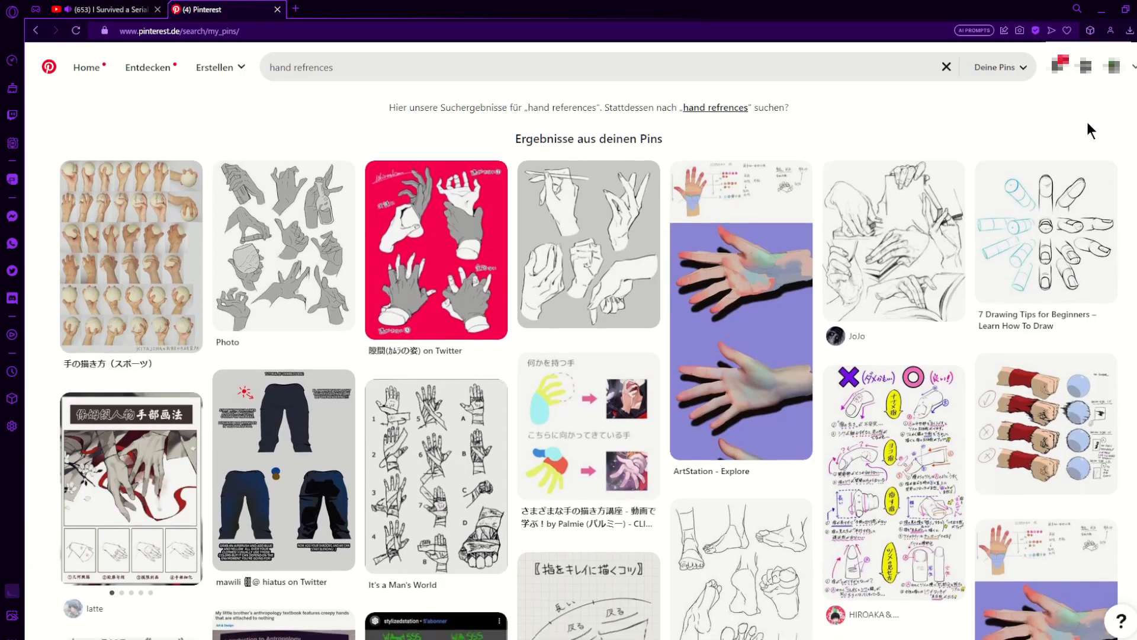
Switch to the browser and look through Pinterest pins for hand drawing references.
scroll(1085, 119, down, 3)
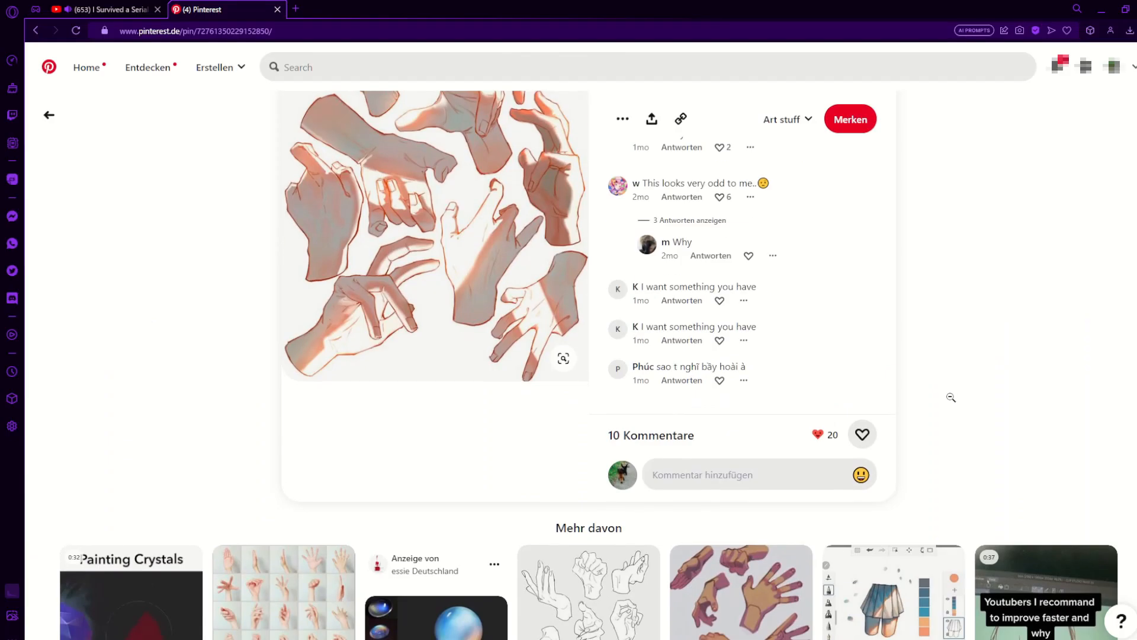
scroll(935, 390, down, 5)
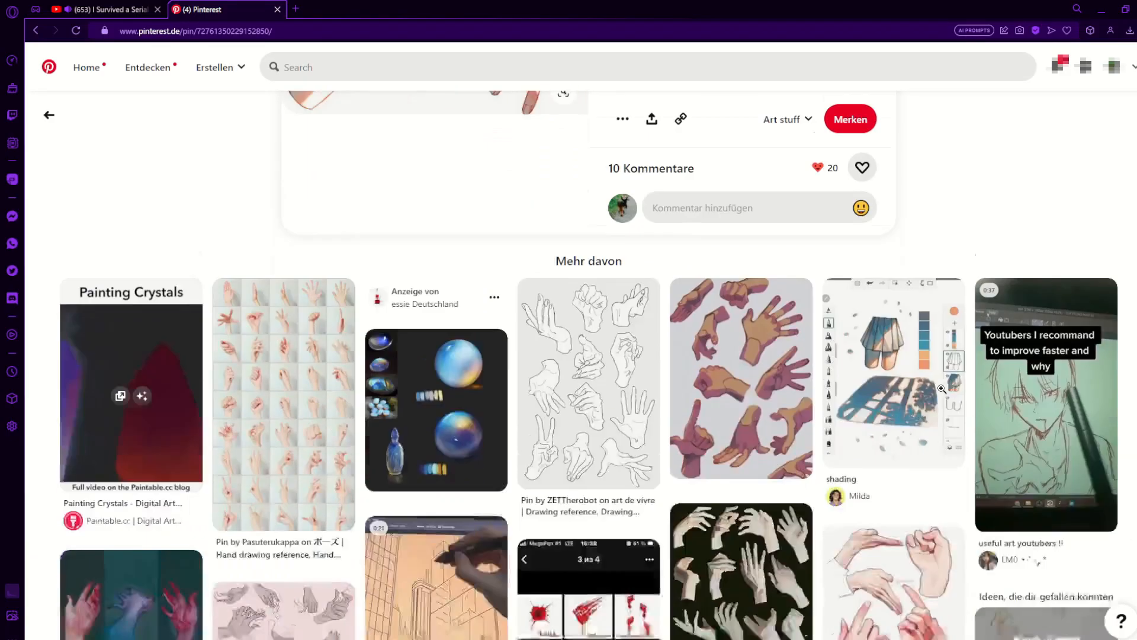
scroll(936, 390, down, 6)
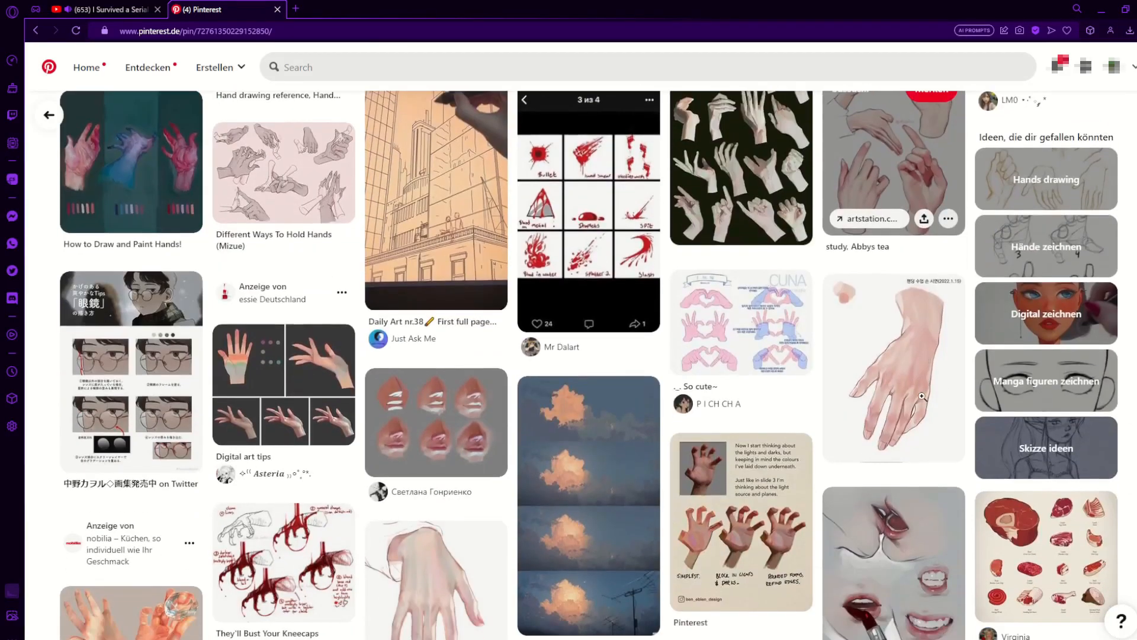
mouse_move(920, 395)
scroll(920, 396, down, 2)
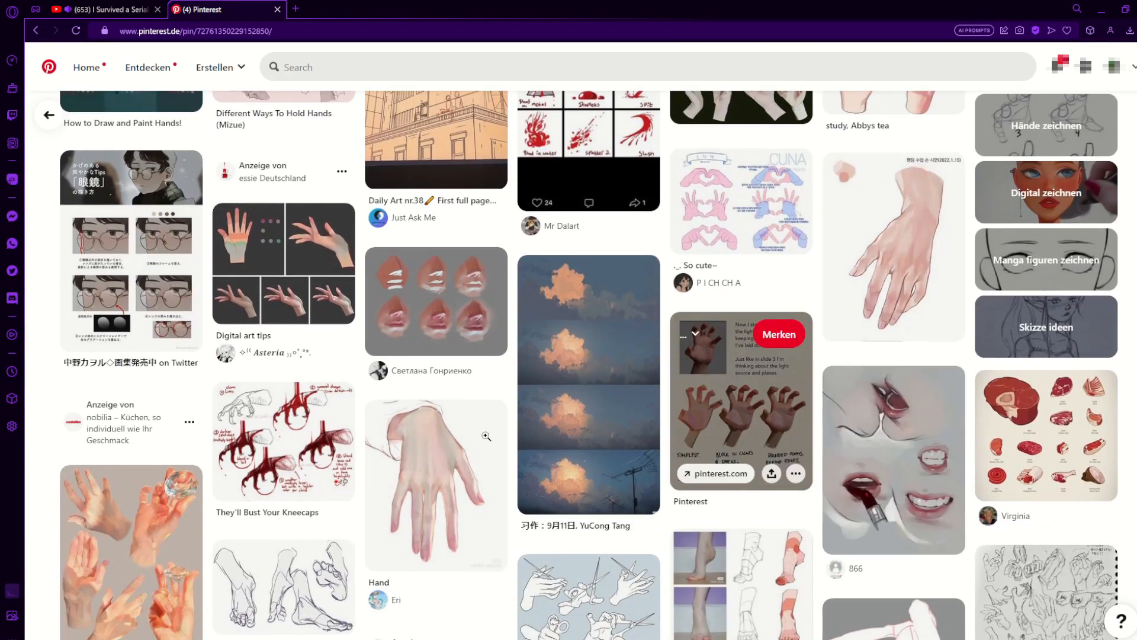
scroll(490, 444, down, 2)
scroll(520, 428, down, 1)
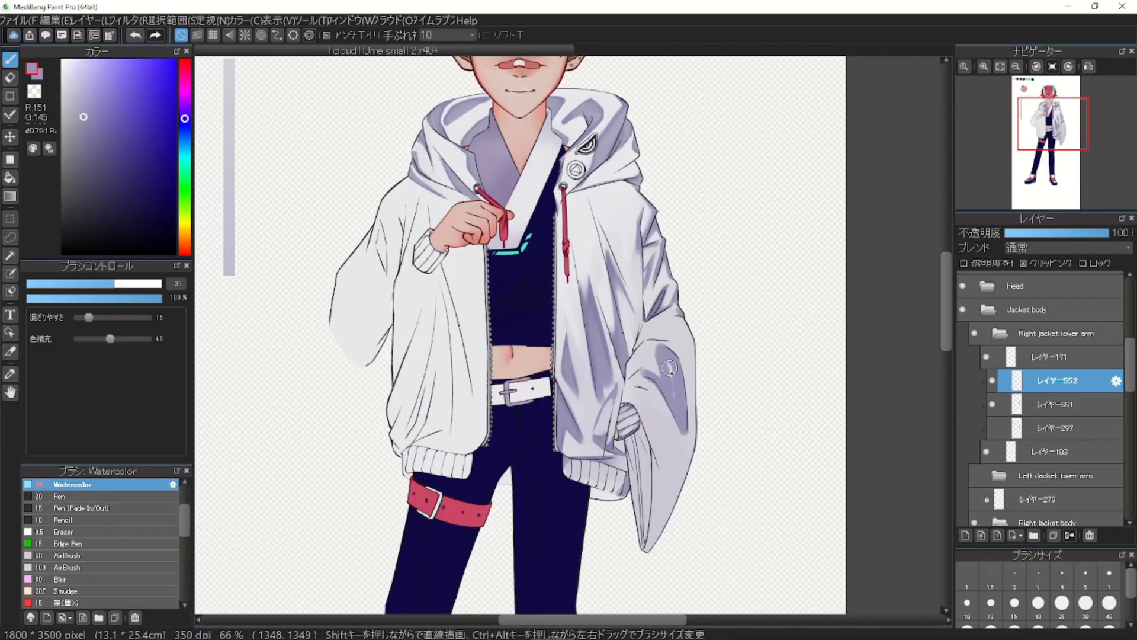
In MediBang Paint Pro, paint greyish-purple fold shadows over the jacket's lower sleeve on the clipped layer レイヤー552.
drag(676, 355, 627, 379)
drag(687, 444, 649, 548)
drag(669, 426, 655, 533)
mouse_move(658, 320)
mouse_down()
mouse_move(643, 334)
mouse_move(692, 333)
mouse_up()
drag(642, 432, 624, 504)
Make the Right wrist folder visible, sample the colour beside the sleeve opening, and reselect レイヤー552.
drag(1130, 373, 1130, 350)
click(962, 323)
scroll(971, 355, down, 1)
click(1050, 483)
right_click(623, 393)
right_click(621, 393)
click(1045, 417)
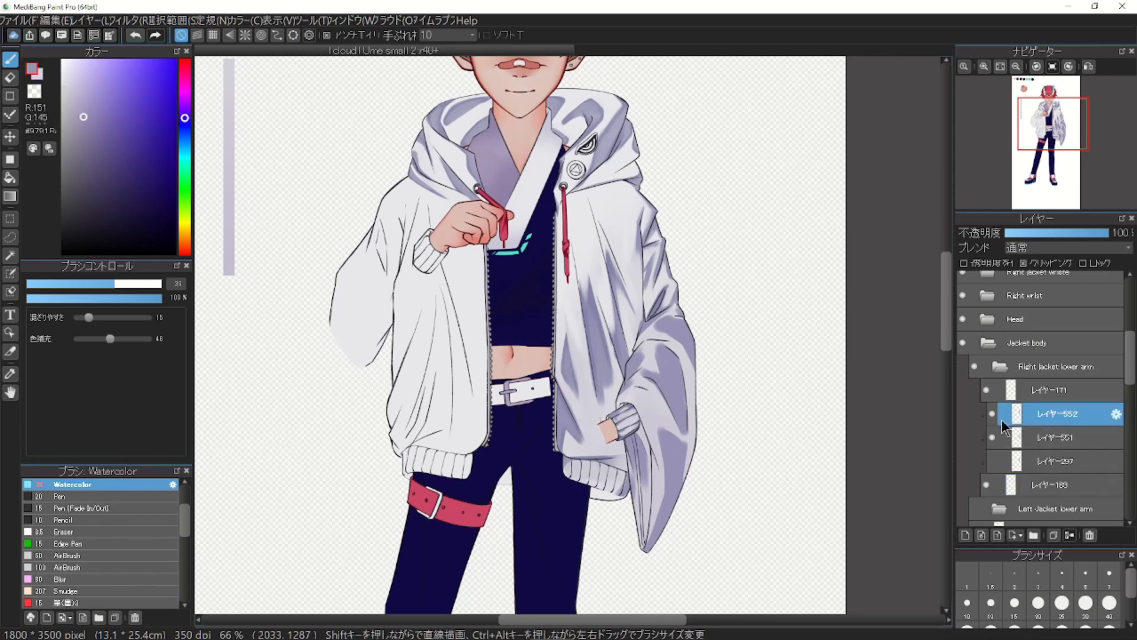
Adjust the hue and Watercolor brush size, and paint greyish-purple shadows down the outer side of the jacket's lower sleeve on レイヤー552.
click(184, 121)
click(97, 284)
mouse_move(657, 344)
mouse_down()
mouse_move(679, 368)
mouse_move(686, 436)
mouse_up()
mouse_move(656, 383)
mouse_down()
mouse_move(690, 449)
mouse_move(678, 489)
mouse_up()
mouse_move(658, 425)
mouse_down()
mouse_move(680, 489)
mouse_move(647, 550)
mouse_up()
key(x)
Sample sleeve colours and blend strokes over the outer edge and elbow folds of the sleeve, undoing the last stroke.
right_click(677, 468)
click(122, 283)
mouse_move(677, 459)
mouse_down()
mouse_move(678, 493)
mouse_move(668, 434)
mouse_up()
drag(680, 363, 669, 386)
right_click(644, 347)
key(ctrl+z)
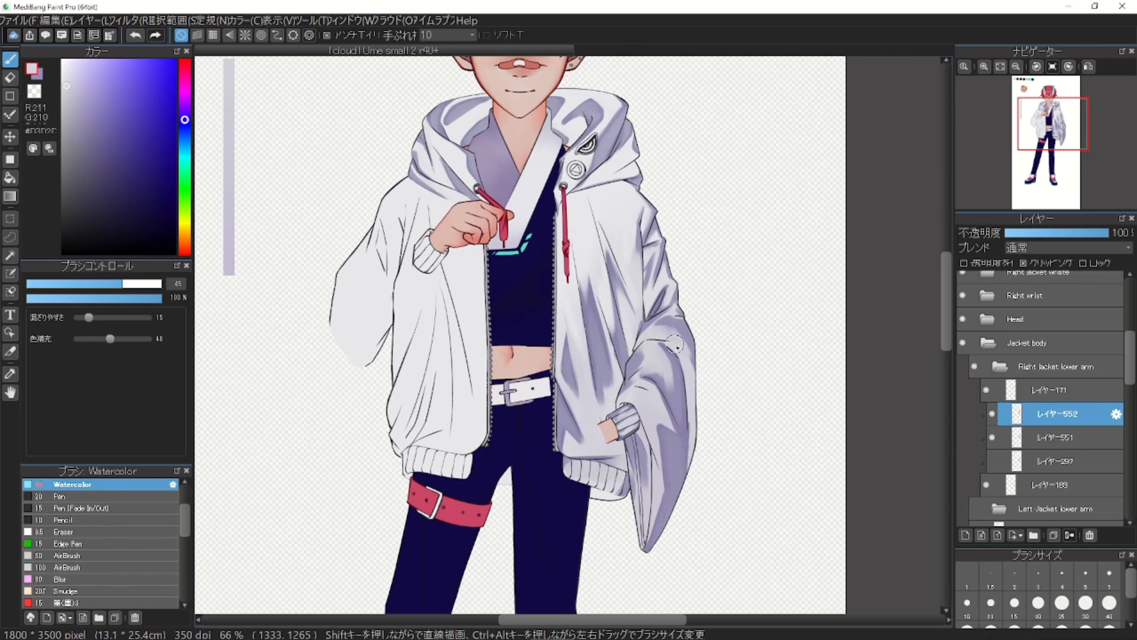
key(x)
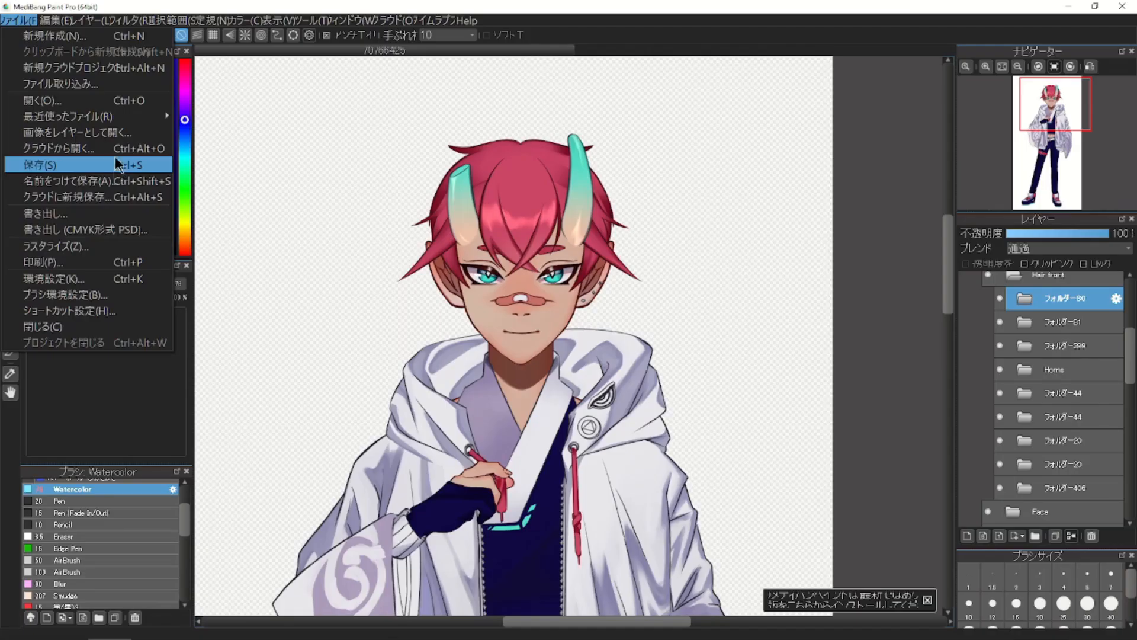
click(116, 98)
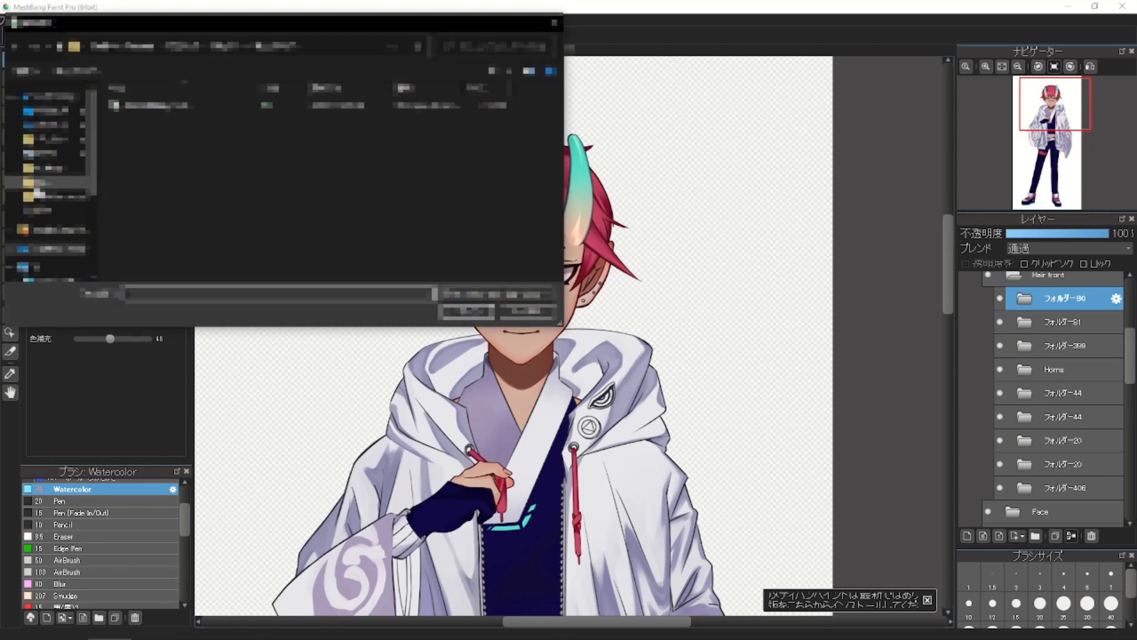
scroll(44, 204, down, 1)
click(529, 316)
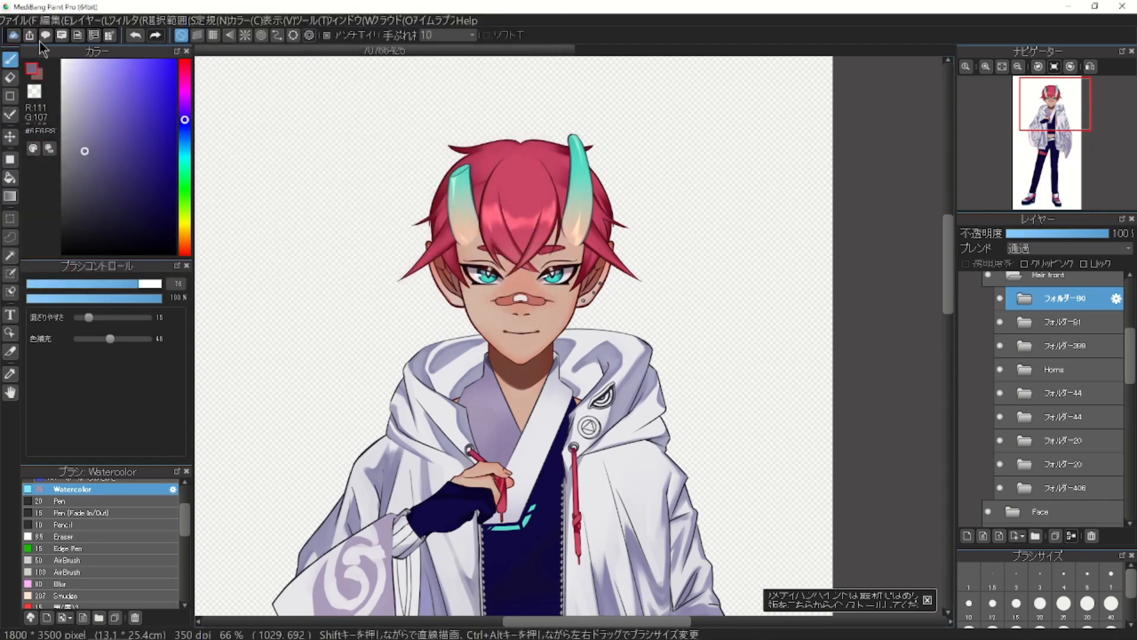
Open the save dialog for the file AAAAAAA, try the PNG file type, and choose MediBang Paint Pro (*.mdp) as the type.
click(18, 21)
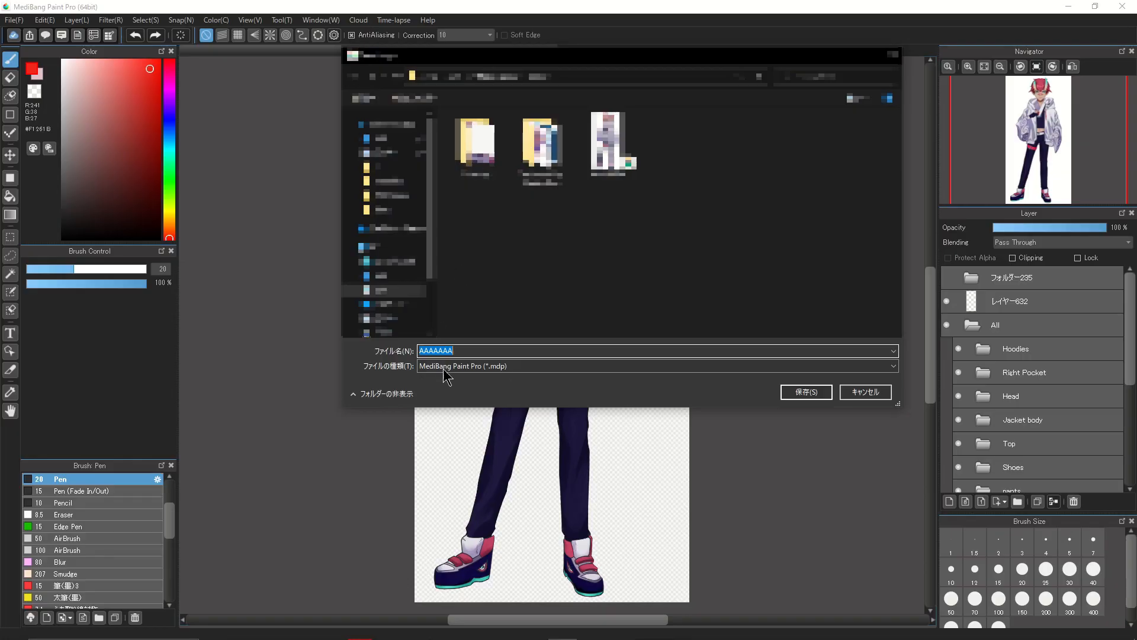
click(444, 367)
click(447, 386)
click(462, 367)
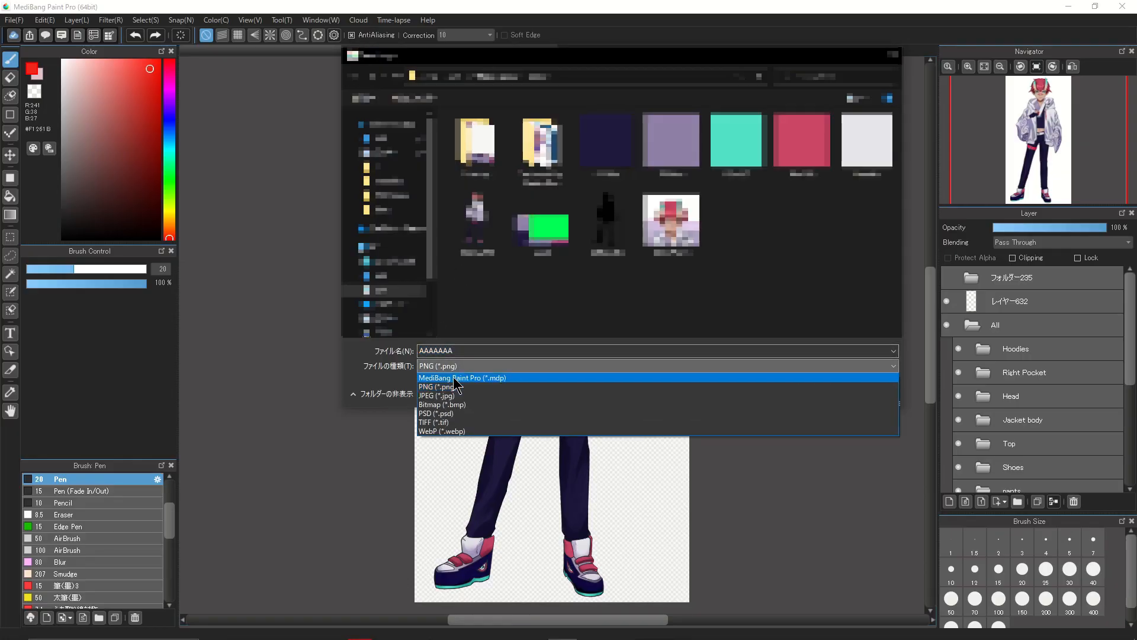
click(450, 377)
click(488, 350)
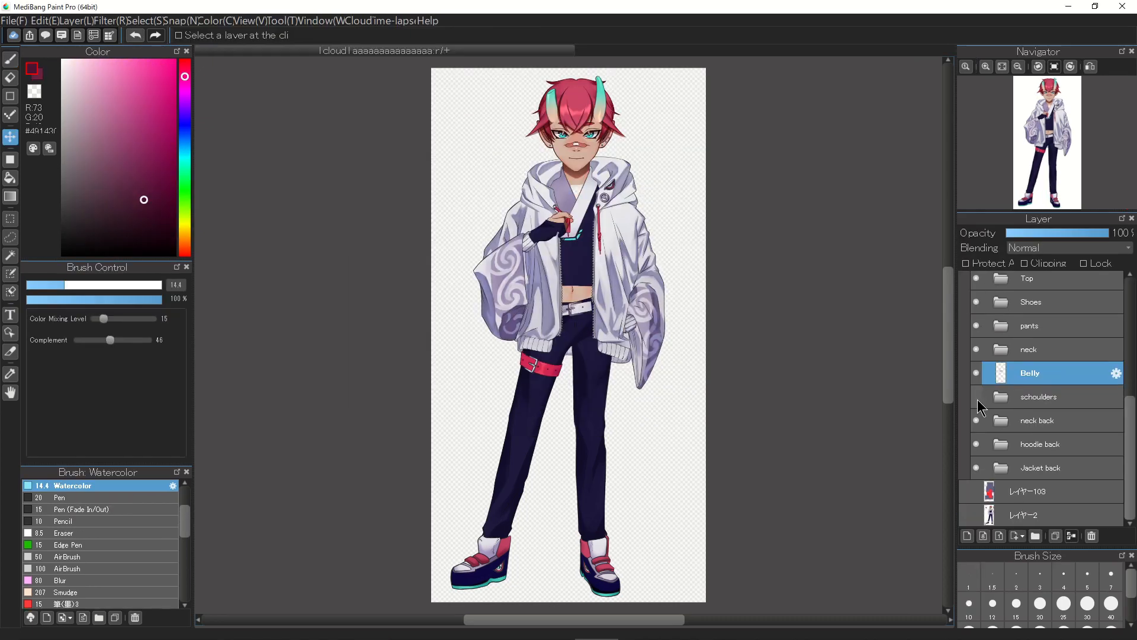
Merge the neck back and hoodie back folders into single layers.
click(1019, 397)
click(977, 422)
right_click(999, 423)
click(1017, 481)
right_click(1002, 447)
click(1028, 504)
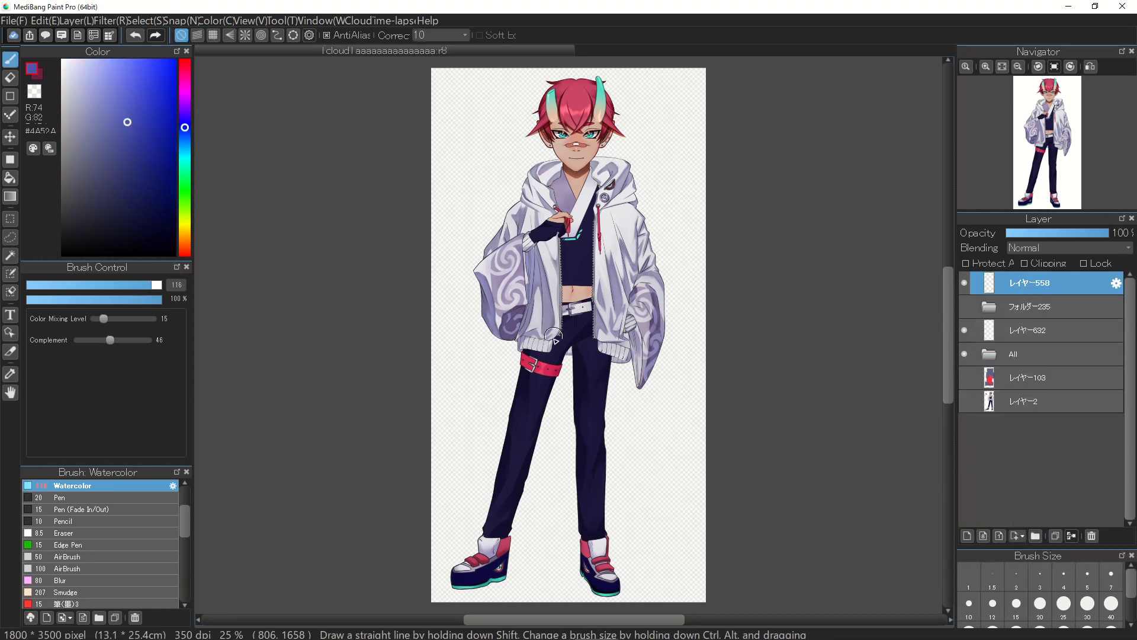
Draw a thick blue circle around the character's upper body and short marks over the arm and chest on レイヤー558.
drag(550, 348, 591, 331)
drag(514, 226, 523, 253)
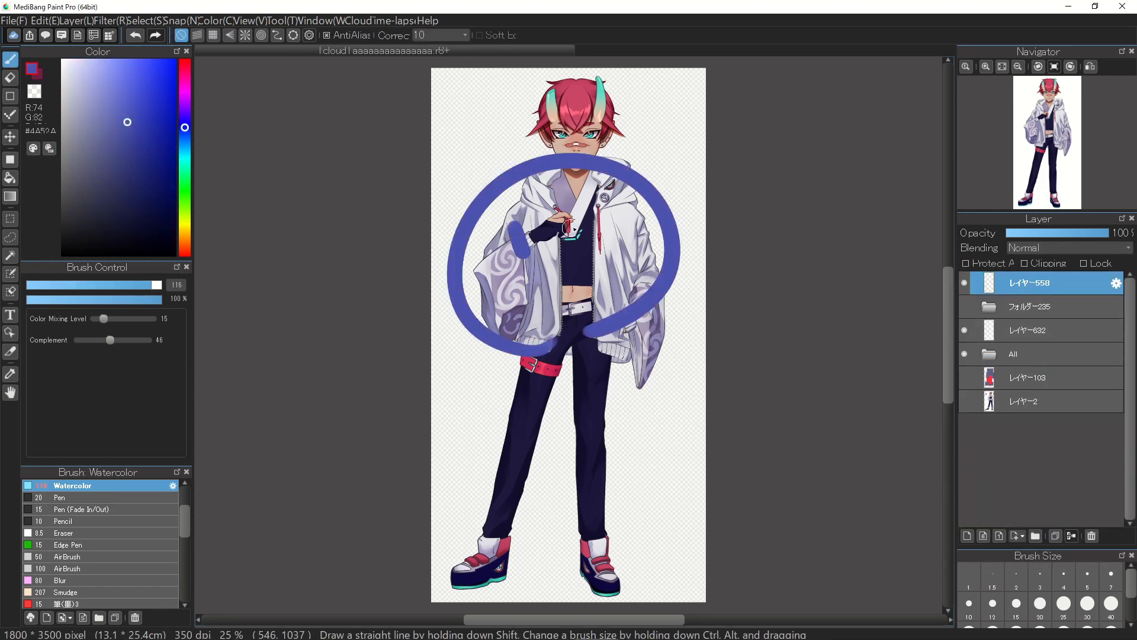
drag(588, 215, 596, 232)
drag(535, 277, 592, 266)
Add more thick blue marks around the jacket's lower edge and across the legs on レイヤー558.
mouse_move(449, 377)
mouse_down()
mouse_move(467, 460)
mouse_move(472, 391)
mouse_up()
mouse_move(505, 441)
mouse_down()
mouse_move(536, 415)
mouse_move(559, 429)
mouse_up()
drag(616, 388, 608, 360)
drag(533, 457, 497, 548)
drag(568, 490, 613, 488)
Delete the annotation layer レイヤー558 and close MediBang Paint Pro.
click(1091, 535)
click(1122, 6)
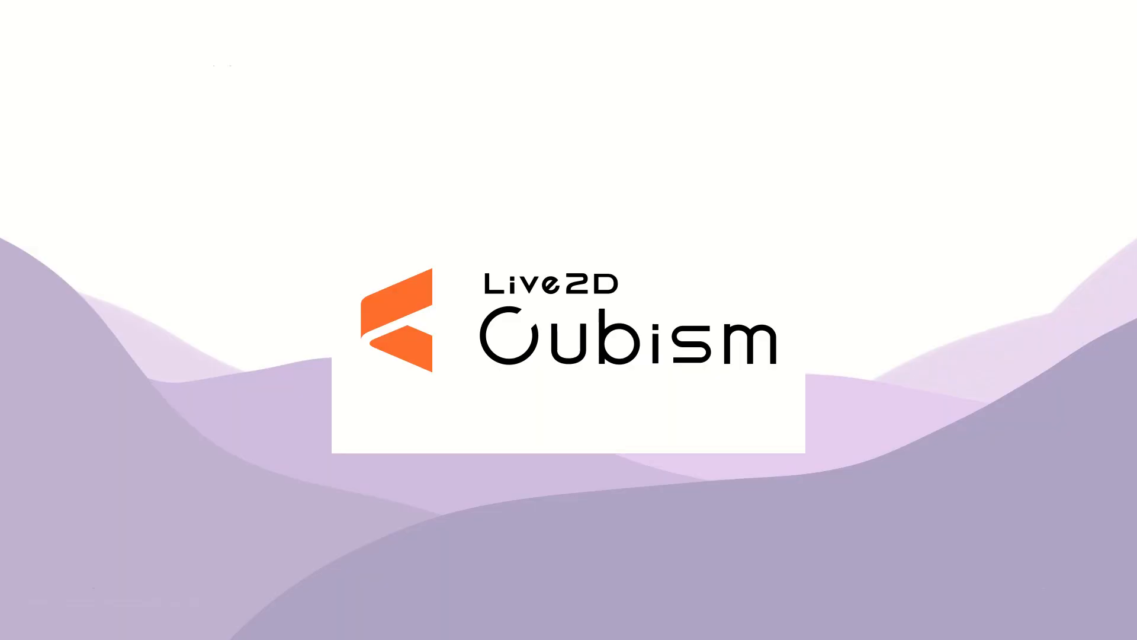